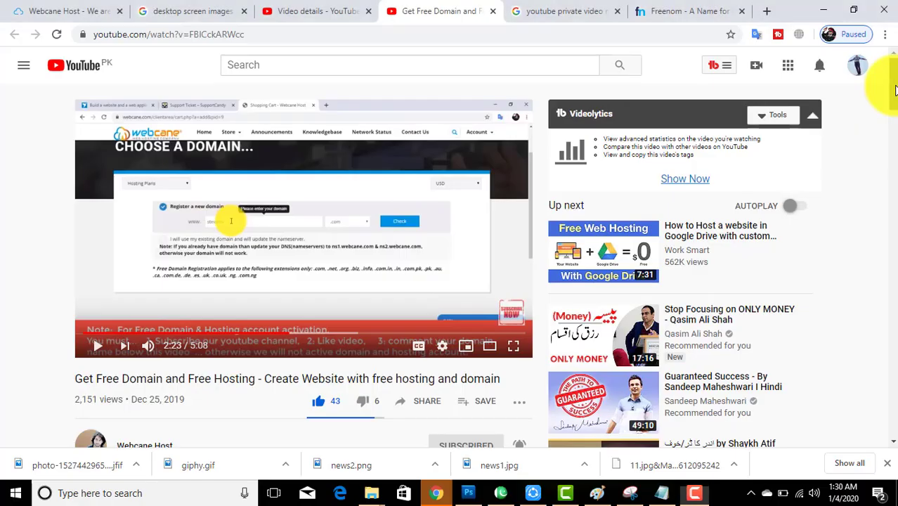
Step: Open the Freenom site from the free domain link in the video description
scroll(882, 77, "down", 3)
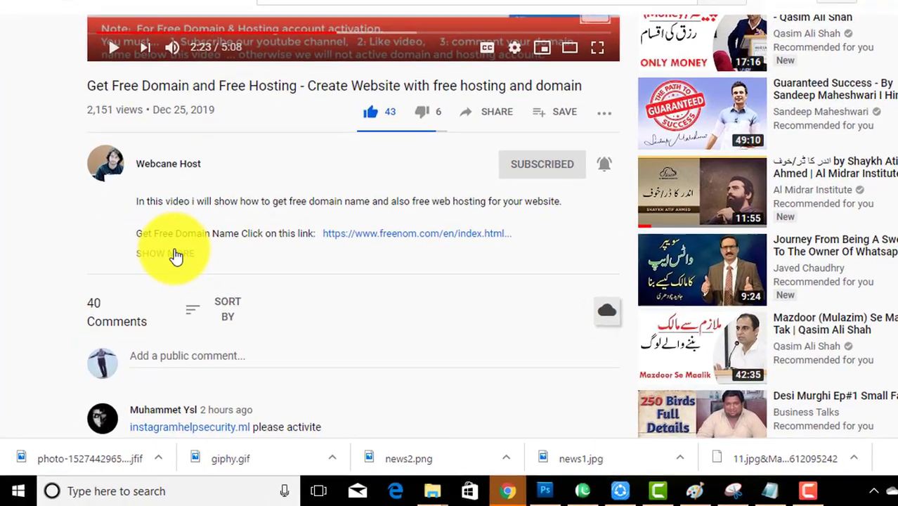
left_click(147, 289)
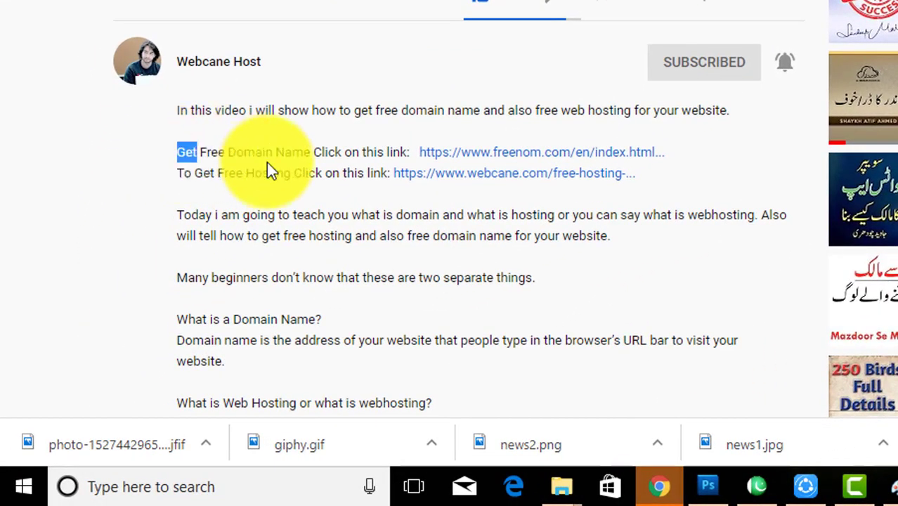
left_click_drag(176, 154, 390, 149)
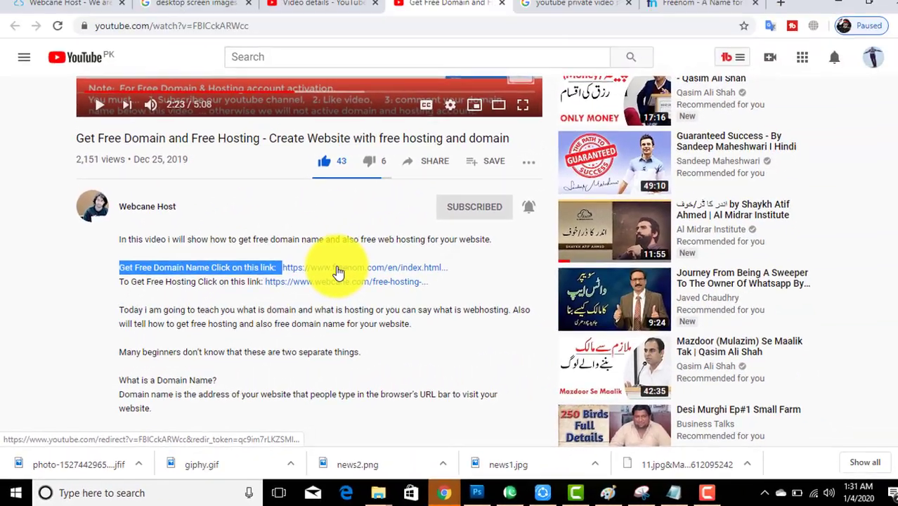
left_click(499, 152)
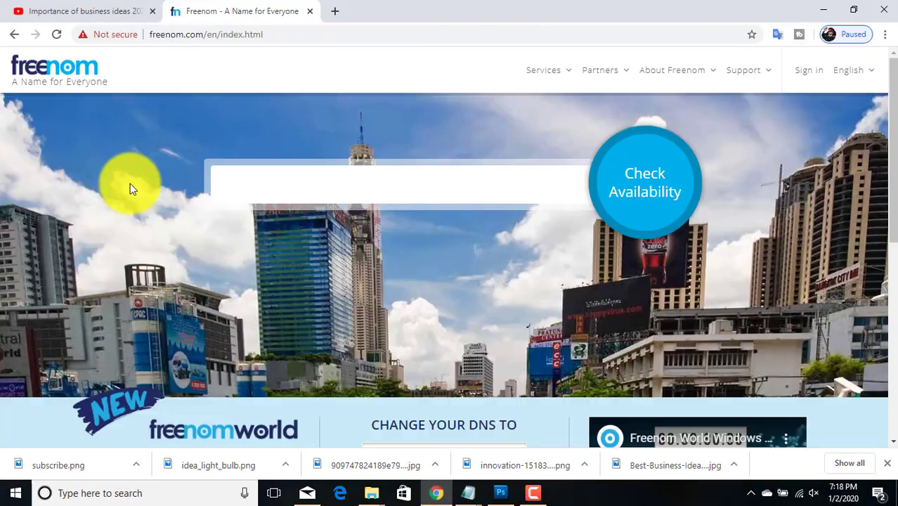
Step: Search for braintechblog.tk and confirm it is available for free
type("braintechblog.tk")
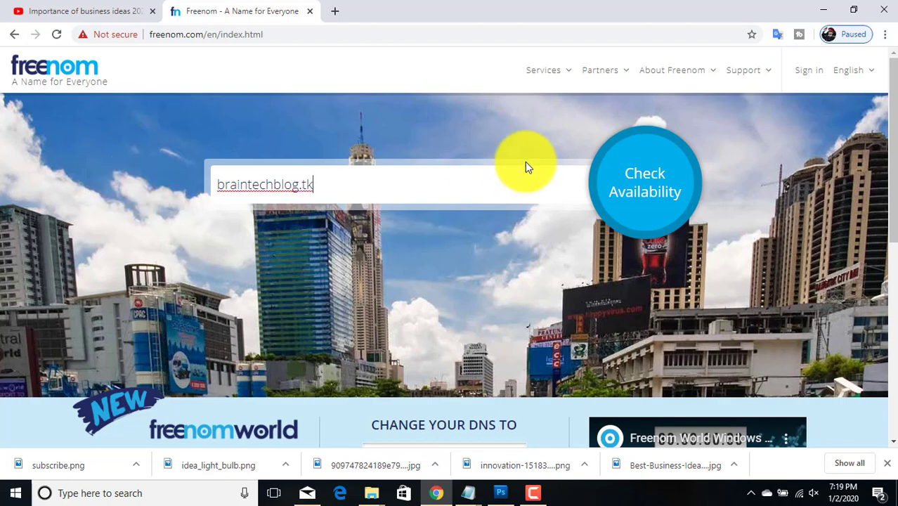
left_click(641, 184)
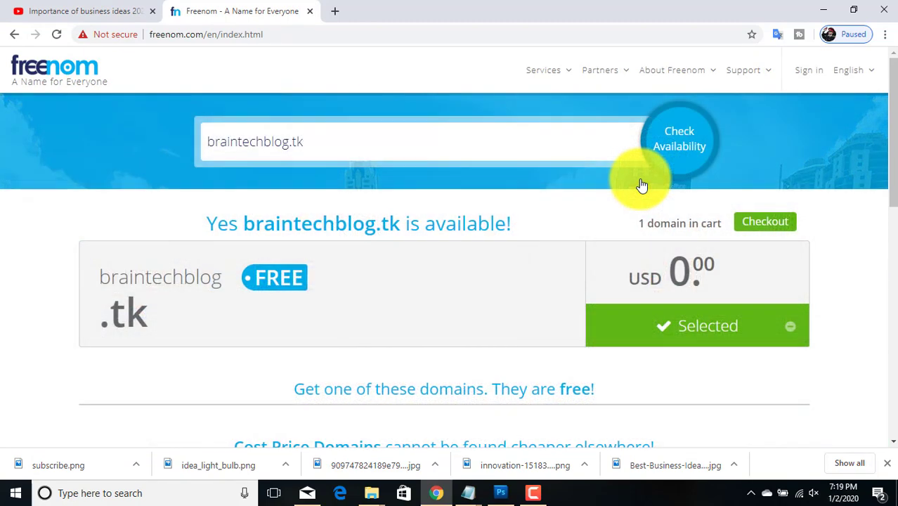
left_click_drag(206, 223, 525, 232)
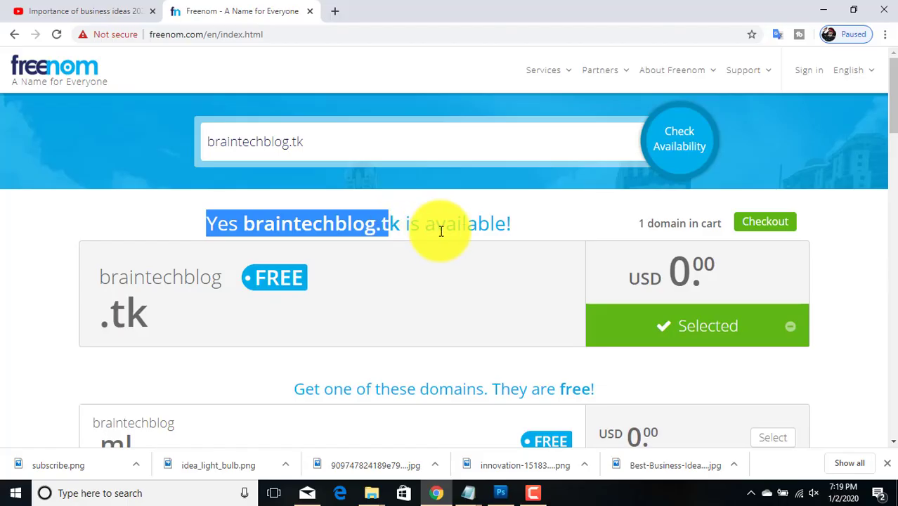
Step: Check out braintechblog.tk with a '12 Months @ FREE' period and continue to Review & Checkout
left_click_drag(439, 226, 527, 235)
left_click(544, 223)
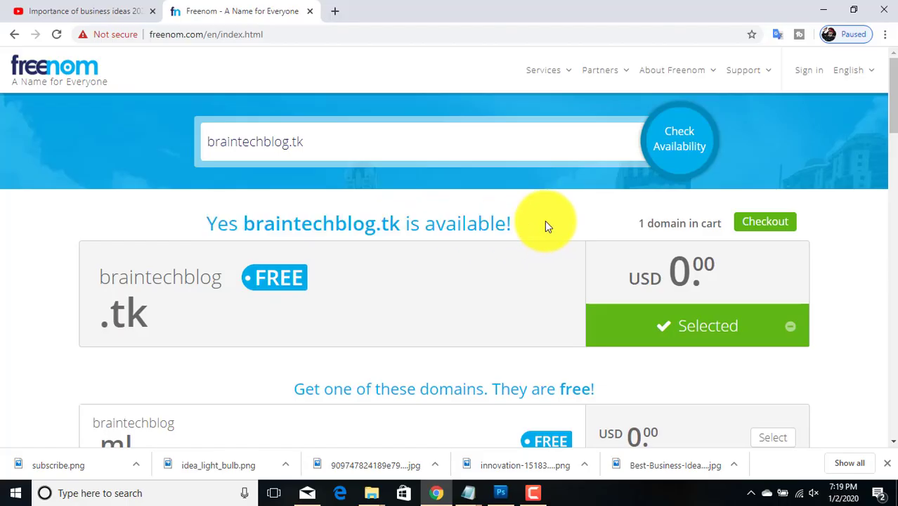
left_click(741, 234)
left_click(795, 269)
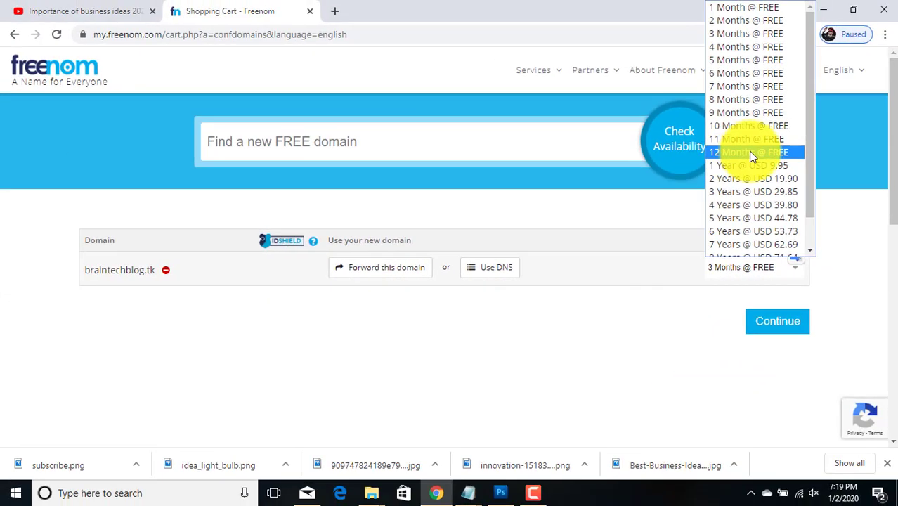
left_click(717, 130)
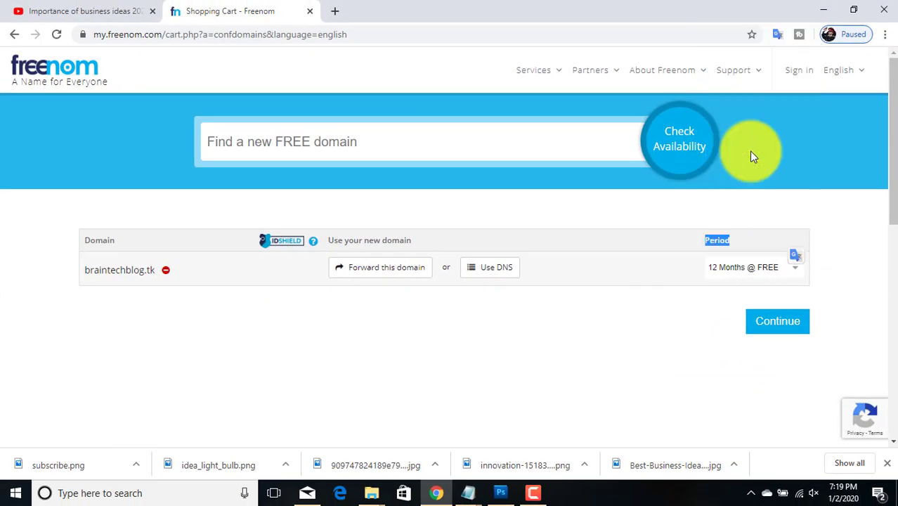
left_click(778, 322)
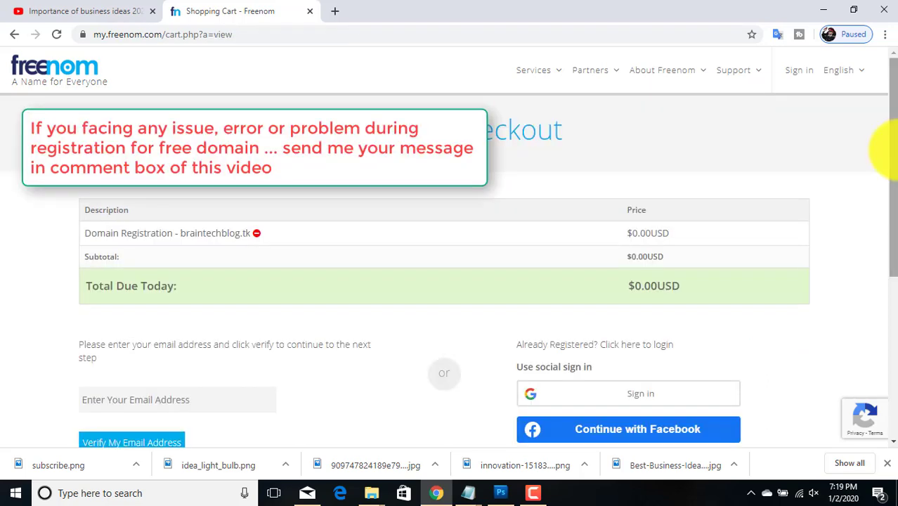
Step: Enter the account's e-mail address and request a verification link
scroll(884, 150, "down", 2)
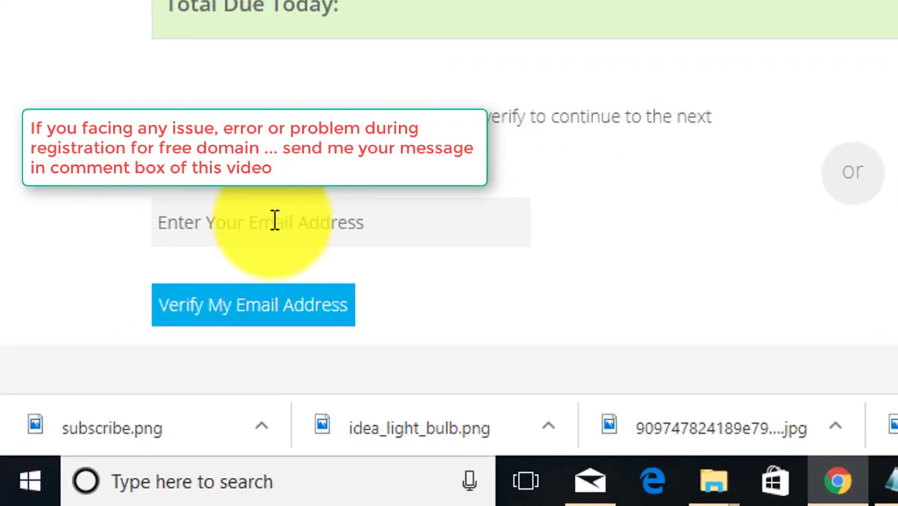
left_click(211, 281)
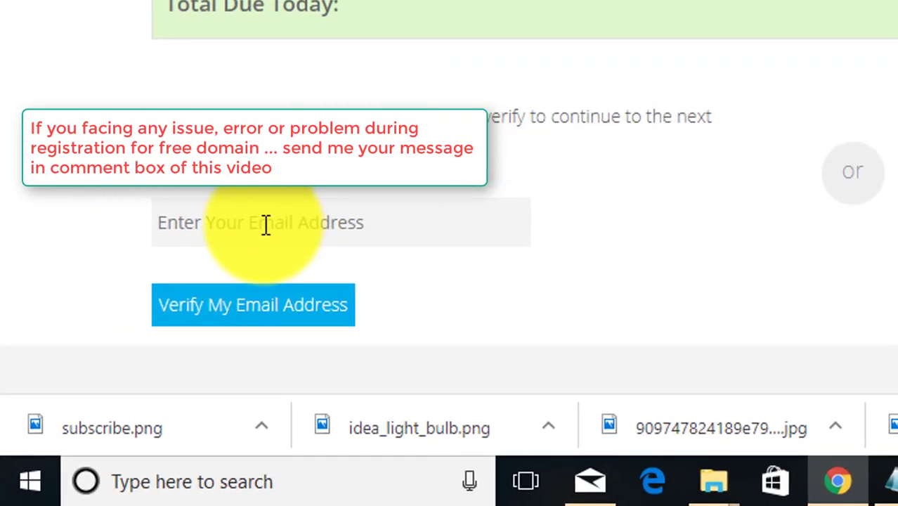
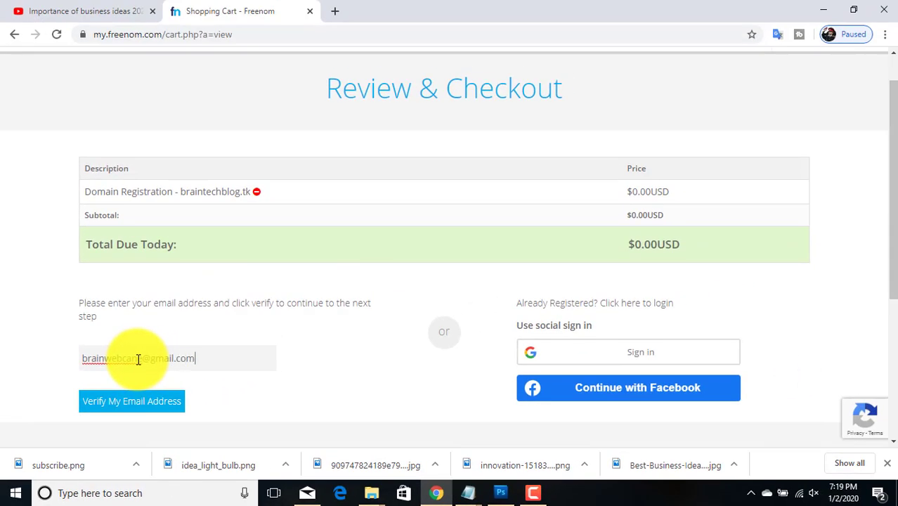
left_click(132, 402)
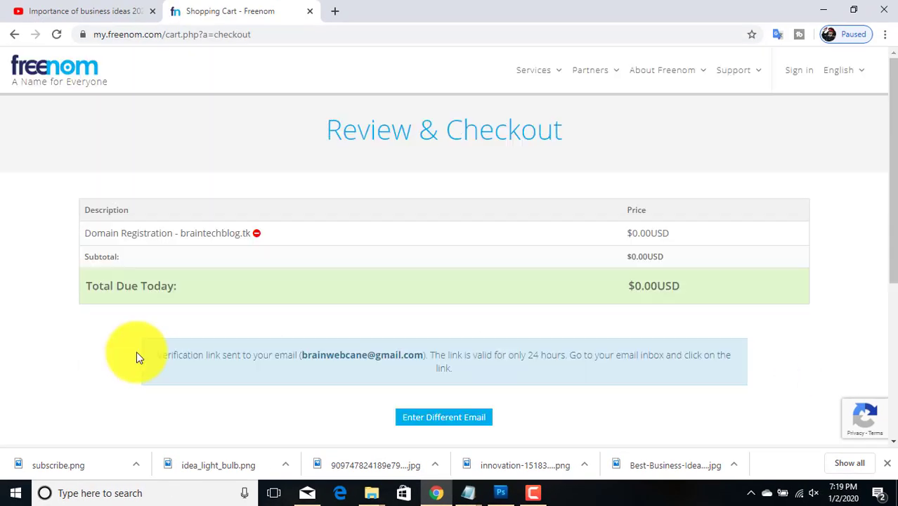
left_click_drag(161, 356, 330, 352)
Step: Open Gmail in a new browser tab to check the inbox
left_click(314, 391)
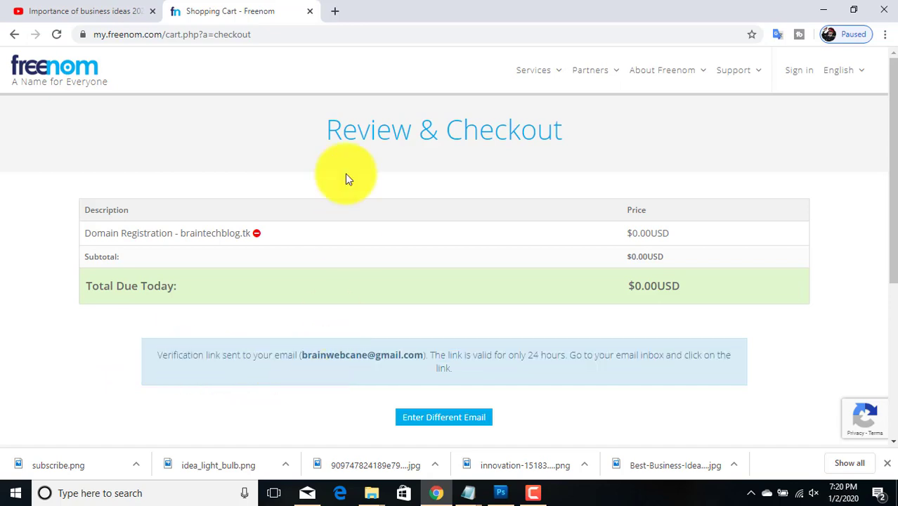
left_click(335, 11)
left_click(777, 69)
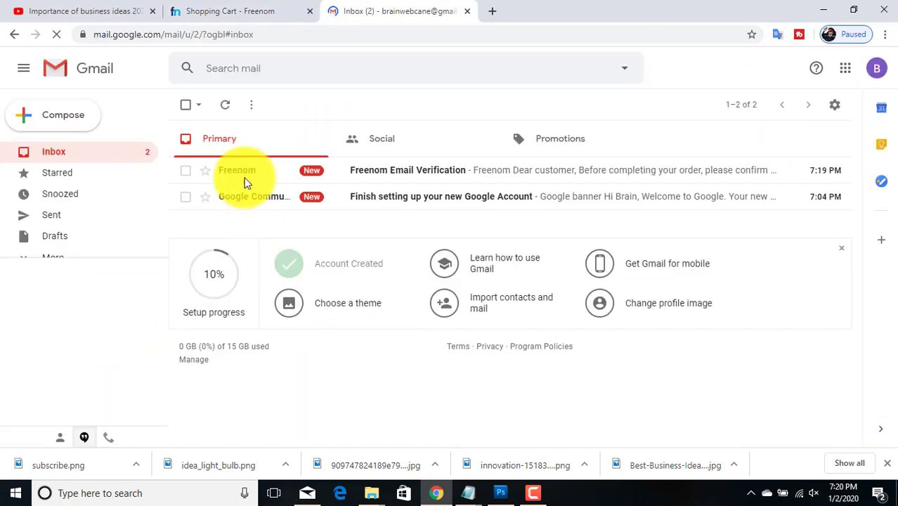
Step: Open the Freenom Email Verification message and follow its confirmation link
left_click(237, 175)
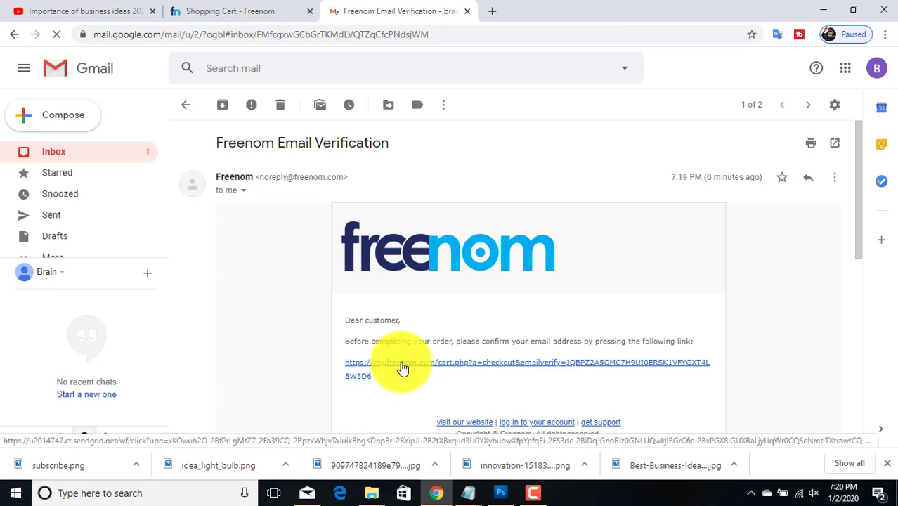
left_click(403, 368)
left_click_drag(883, 150, 884, 255)
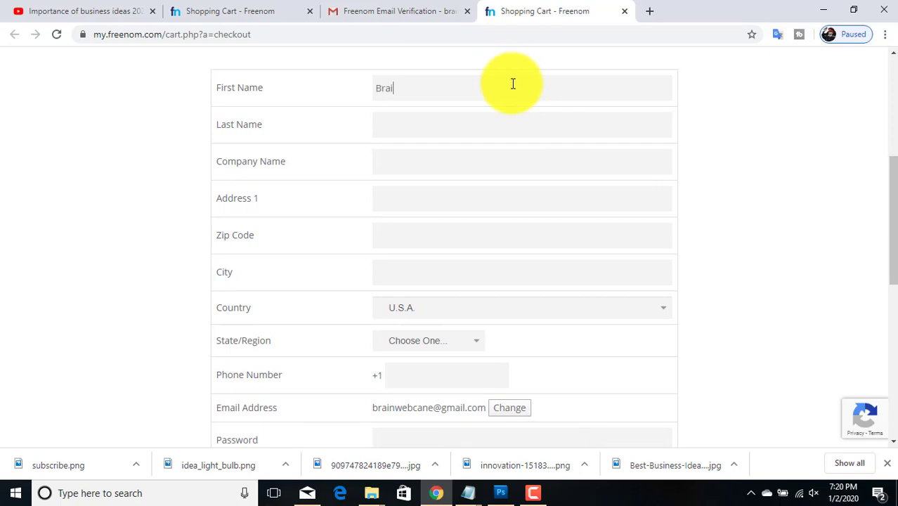
Step: Fill in the details form with company 'Brain Tech Blog', the street address and zip code
left_click(459, 122)
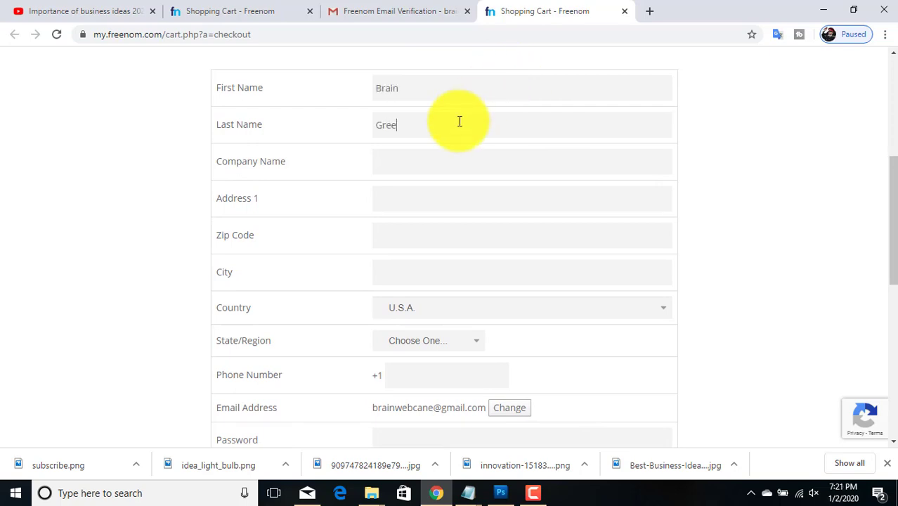
left_click(433, 161)
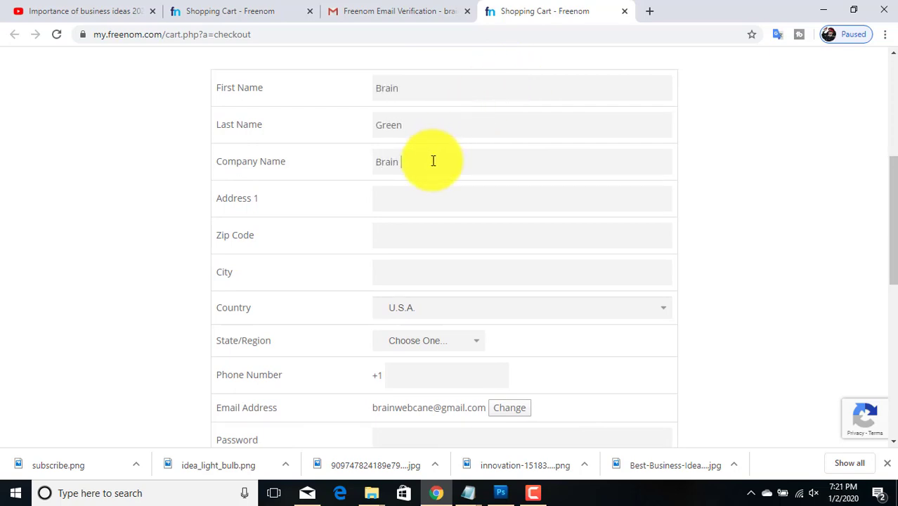
type("Brain Tech Blog")
left_click(476, 198)
left_click(477, 231)
type("K7L 2V7")
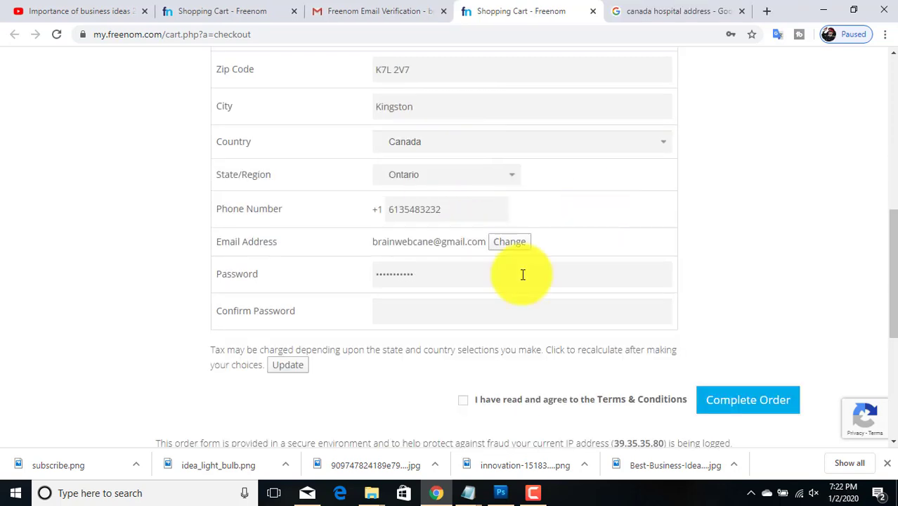
Step: Confirm the password, accept the Terms & Conditions and complete the free order
left_click(498, 308)
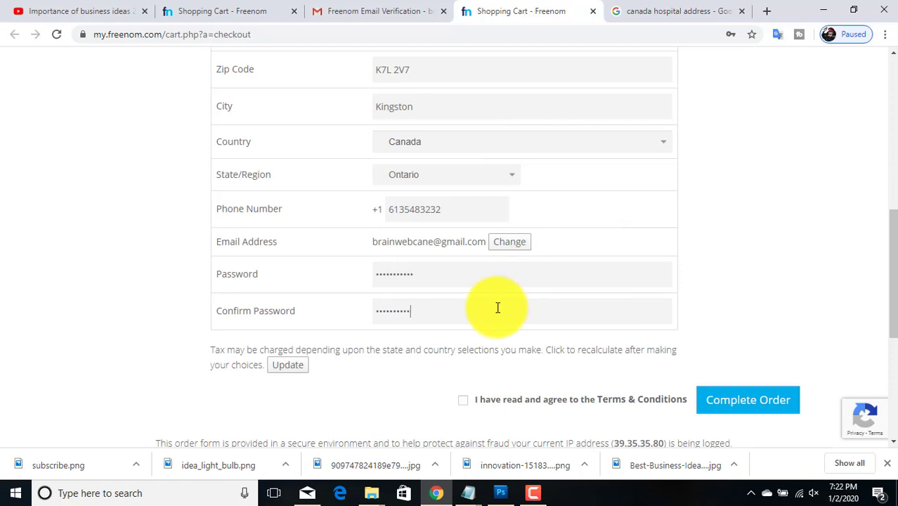
left_click(744, 402)
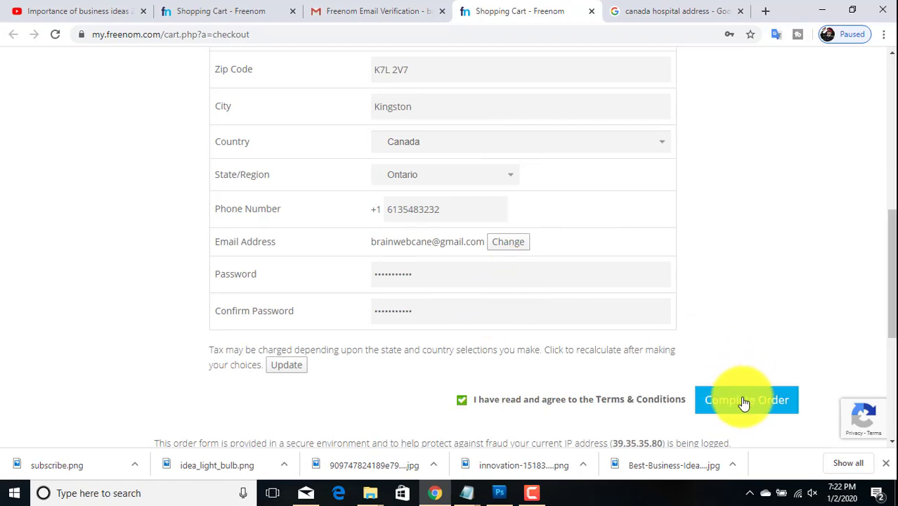
left_click(743, 402)
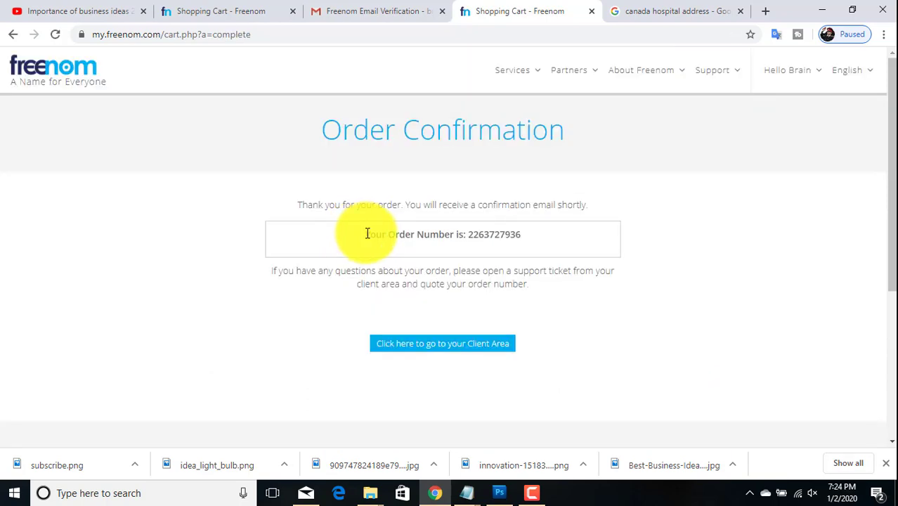
left_click_drag(365, 234, 542, 246)
Step: Go to Services > My Domains and locate braintechblog.tk in the list
left_click(542, 246)
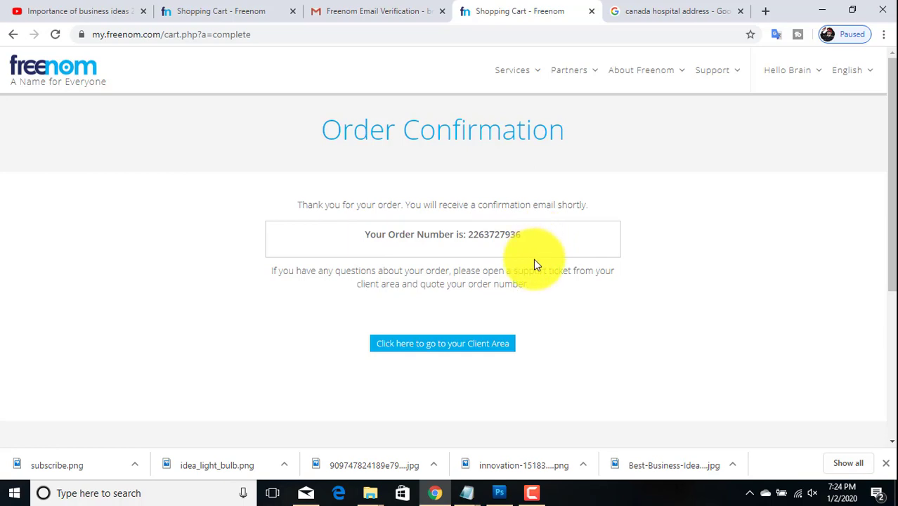
mouse_move(539, 74)
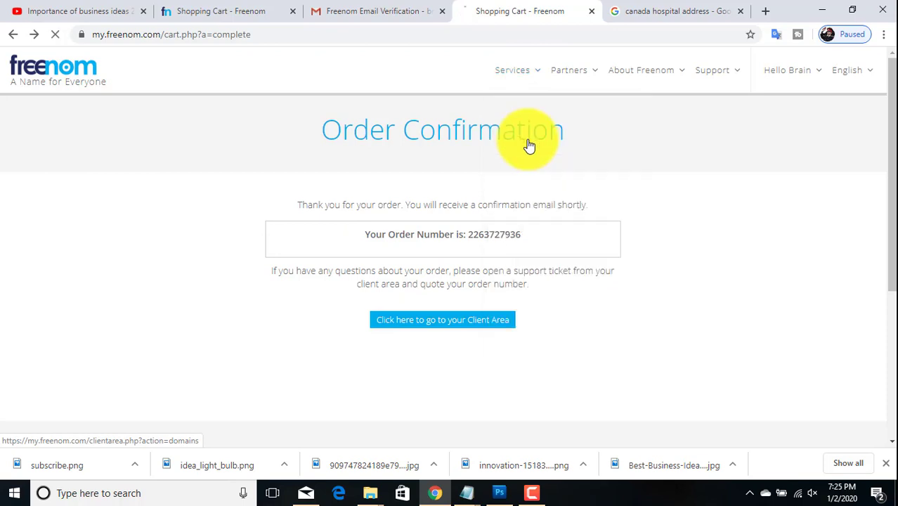
left_click(530, 145)
scroll(87, 221, "down", 1)
left_click_drag(80, 222, 151, 219)
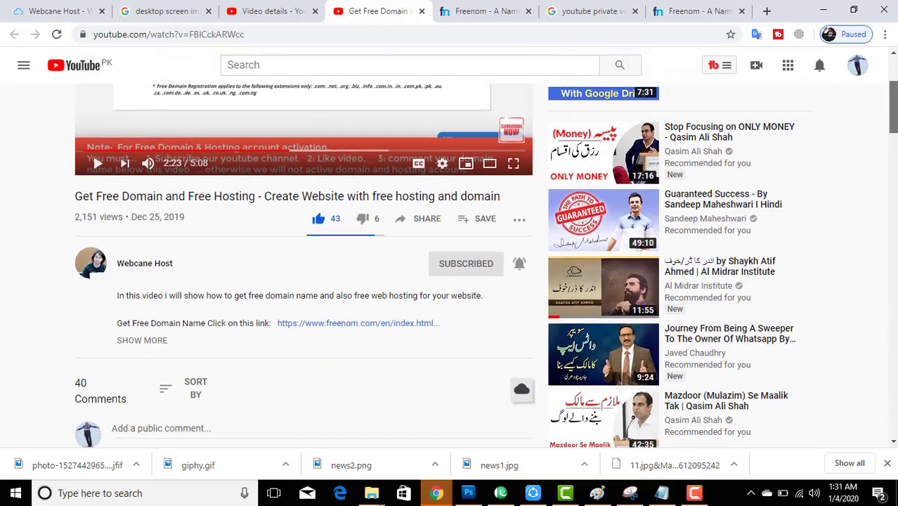
Step: Open the Webcane free hosting link from the video description
scroll(182, 243, "down", 3)
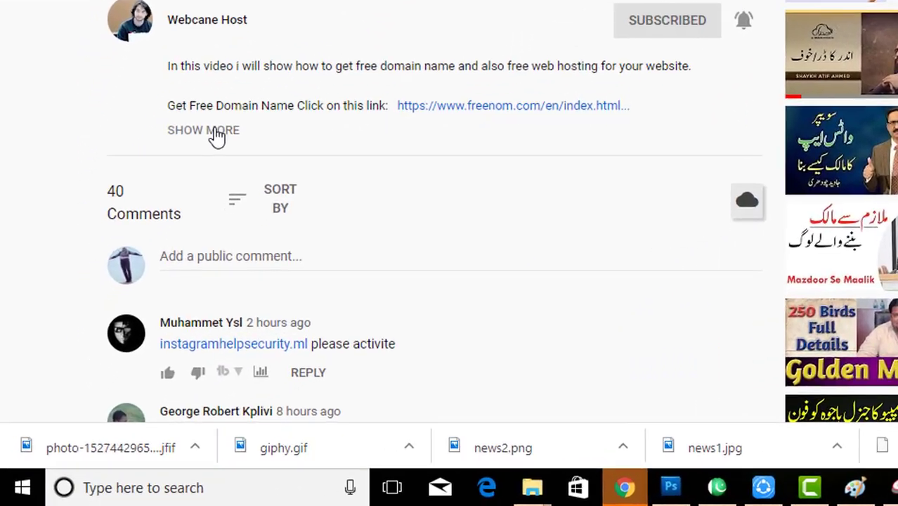
left_click(216, 130)
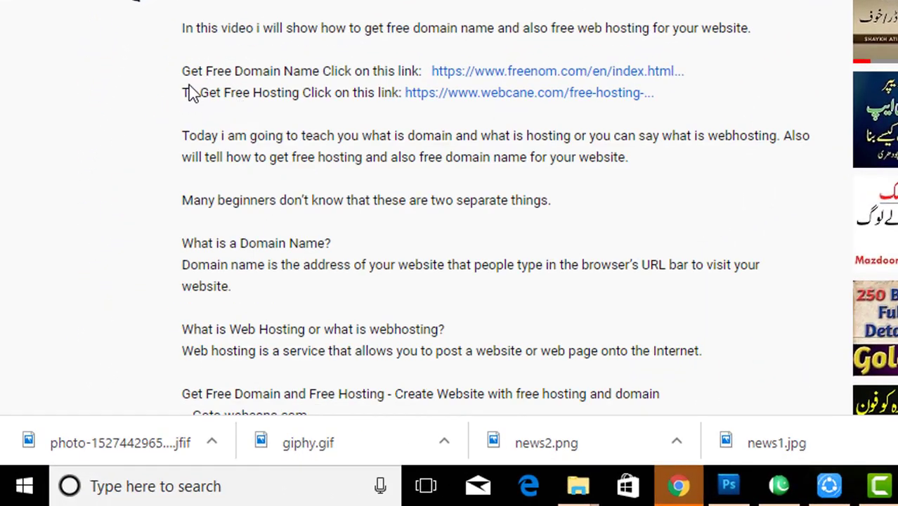
left_click_drag(184, 92, 401, 92)
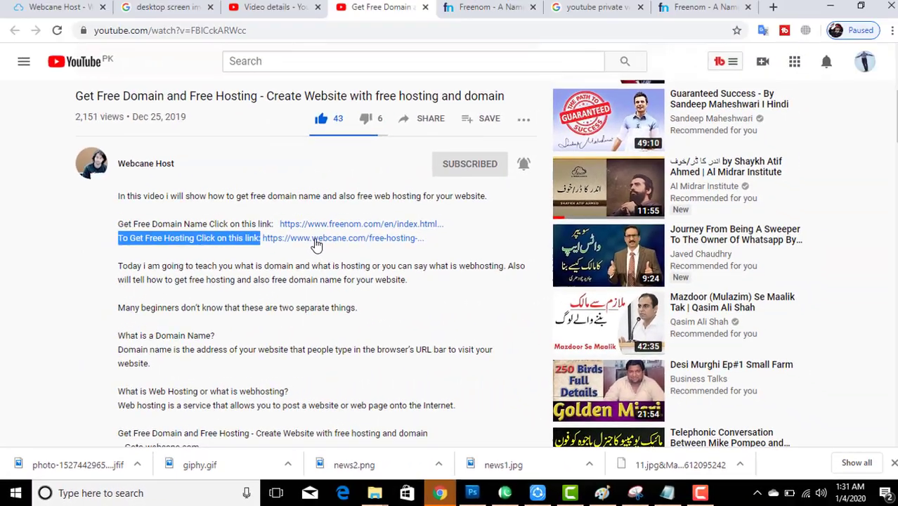
left_click(444, 137)
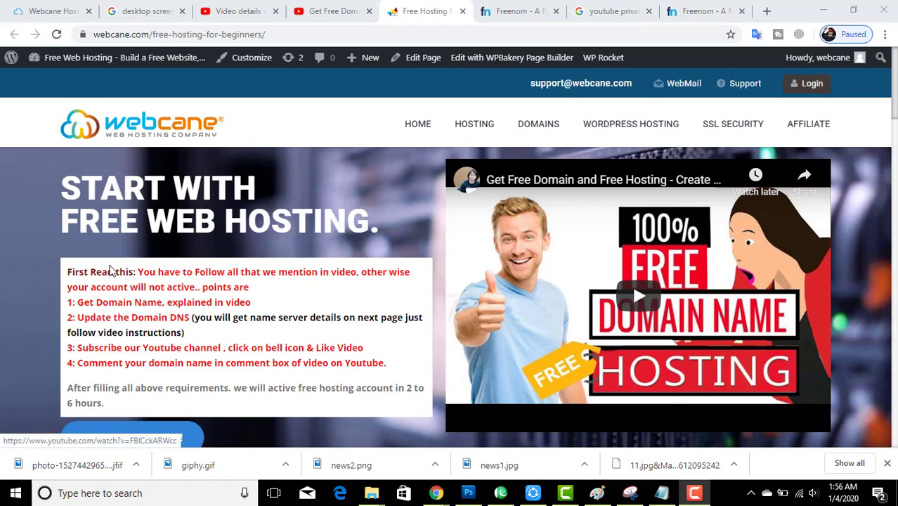
Step: Review the 'First Read this' heading and requirements 1 (get a domain) and 2 (update DNS)
left_click_drag(68, 274, 137, 272)
left_click(139, 272)
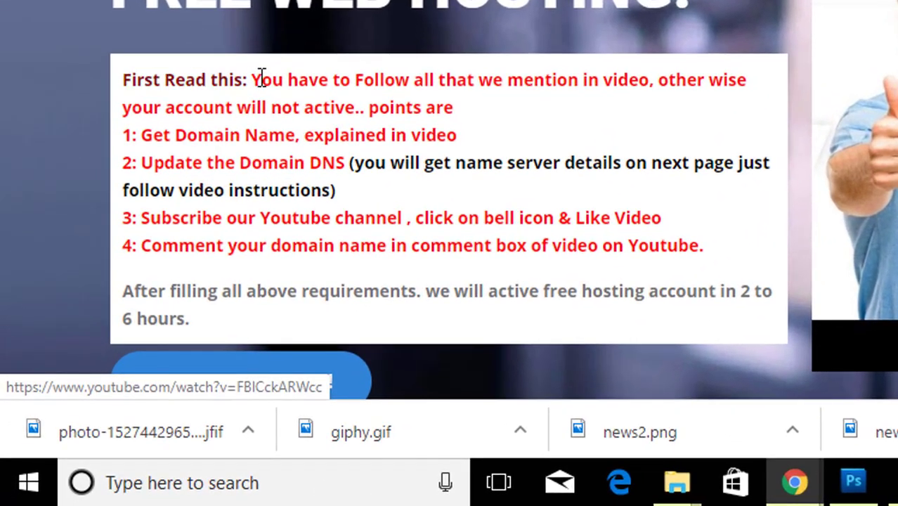
left_click_drag(458, 135, 123, 139)
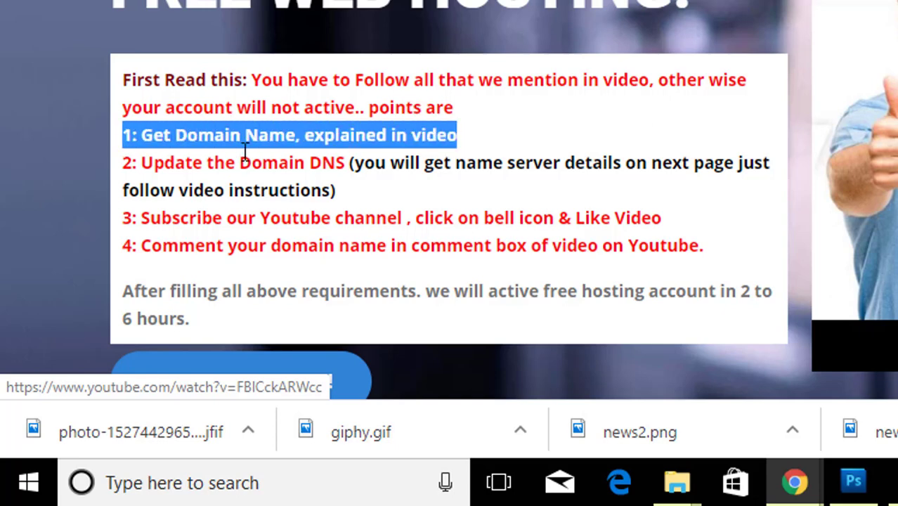
left_click(296, 142)
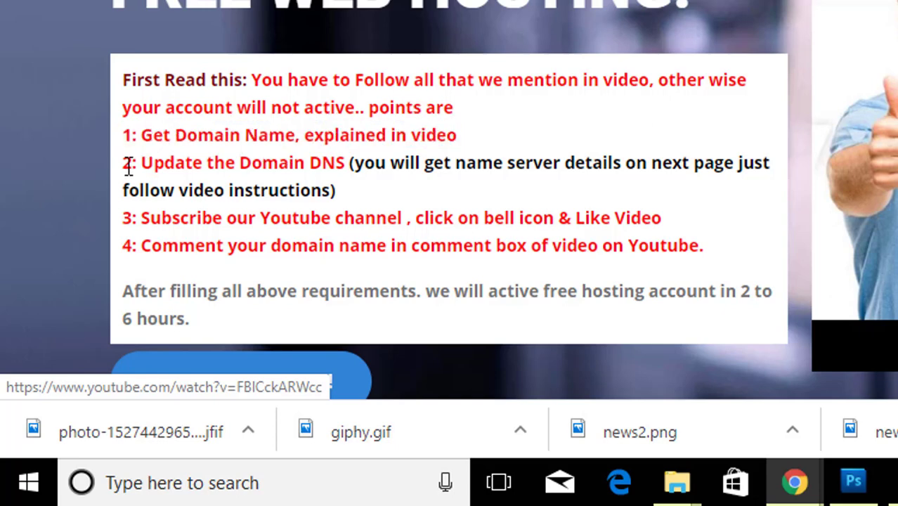
left_click_drag(122, 163, 366, 193)
left_click(379, 167)
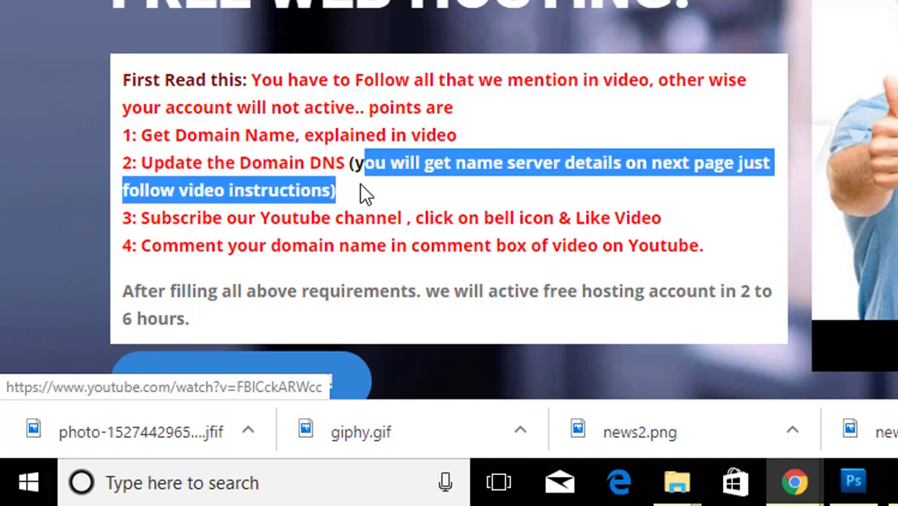
Step: Review requirement 3 about subscribing to and liking the video
left_click(365, 194)
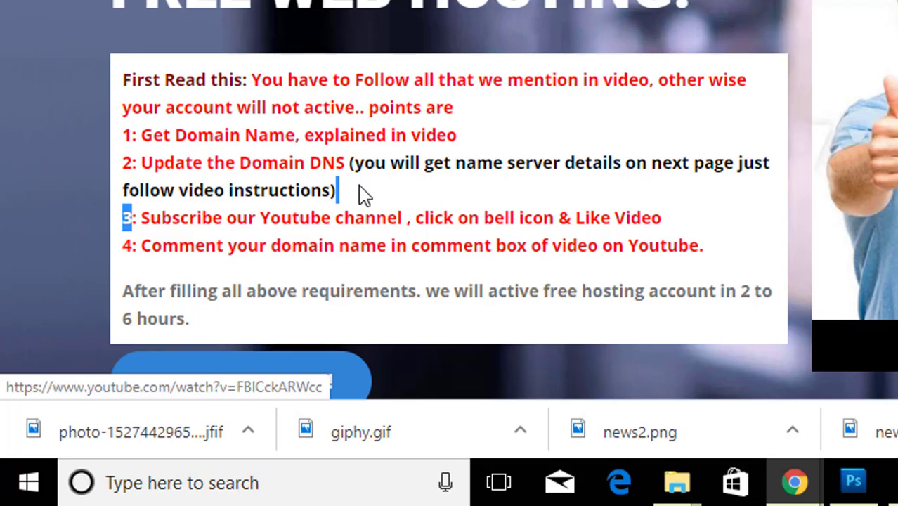
left_click(364, 195)
left_click_drag(145, 218, 595, 219)
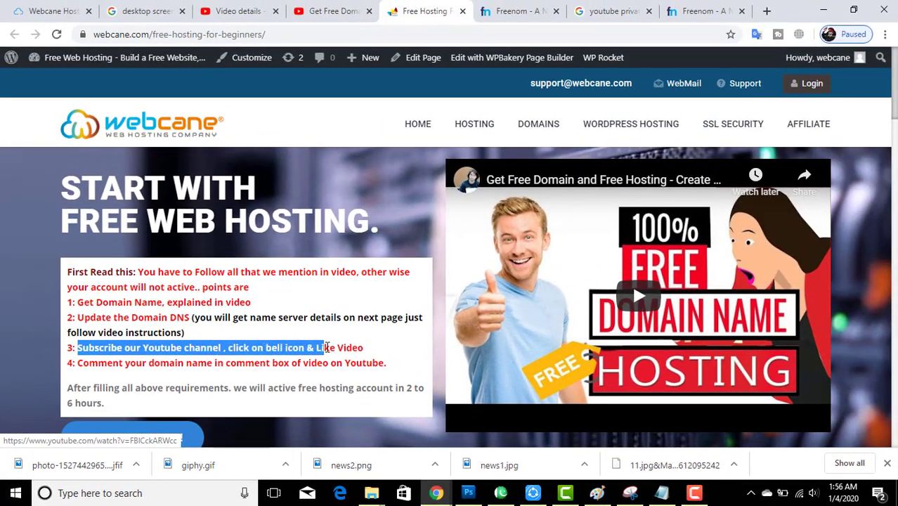
left_click_drag(327, 347, 363, 348)
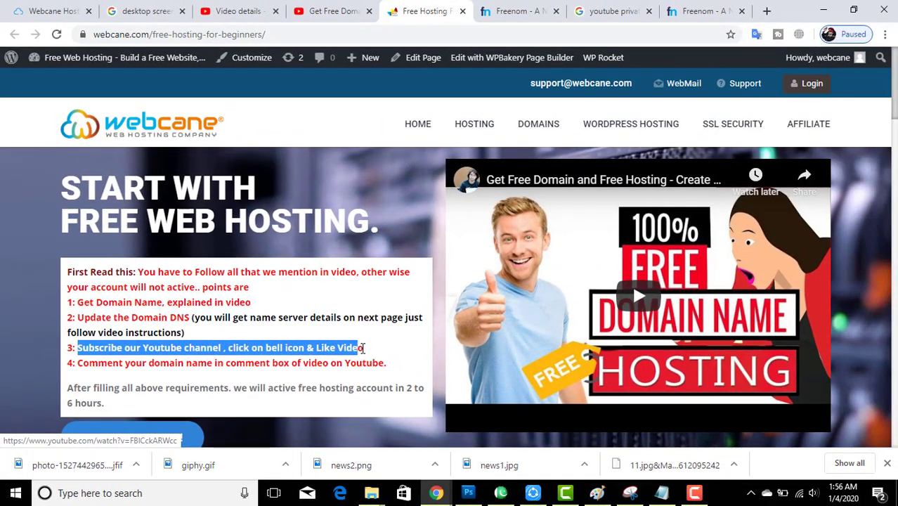
left_click(372, 353)
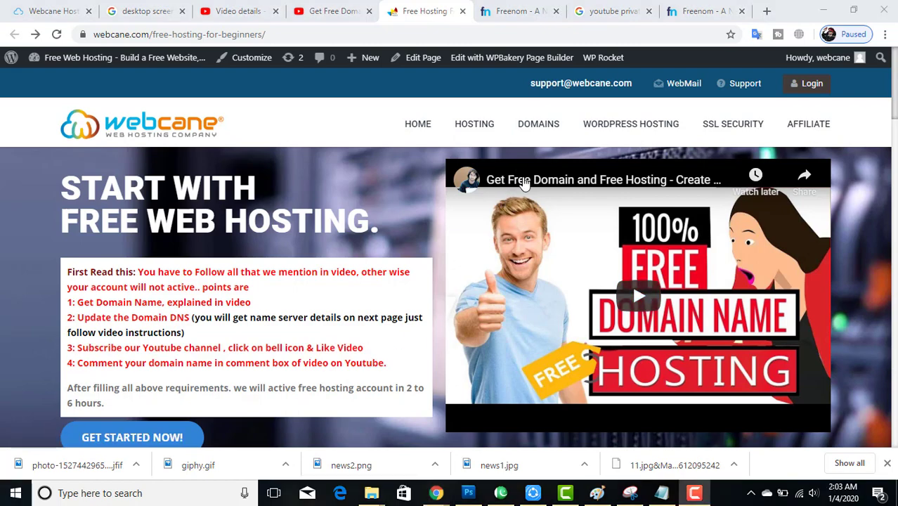
Step: Subscribe to Webcane Host with All notifications, like the video, and return to the hosting tab
left_click(525, 180)
scroll(525, 211, "down", 5)
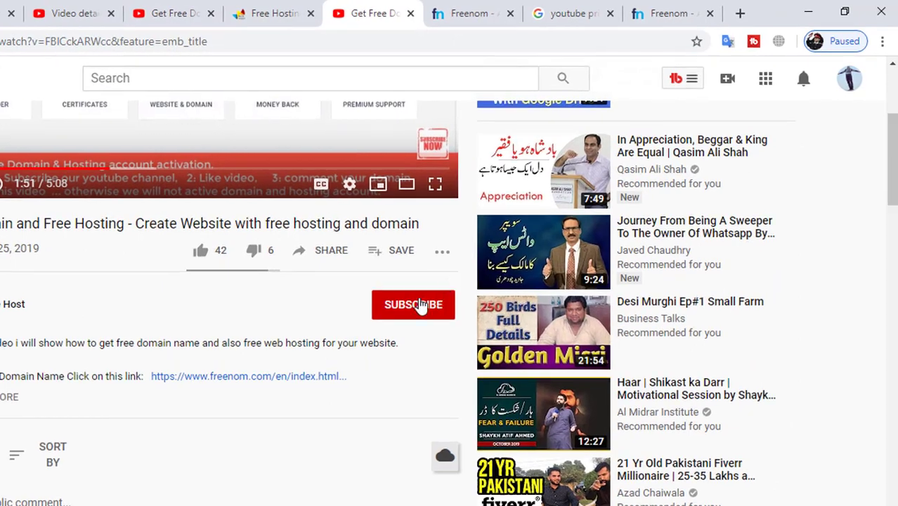
left_click(450, 283)
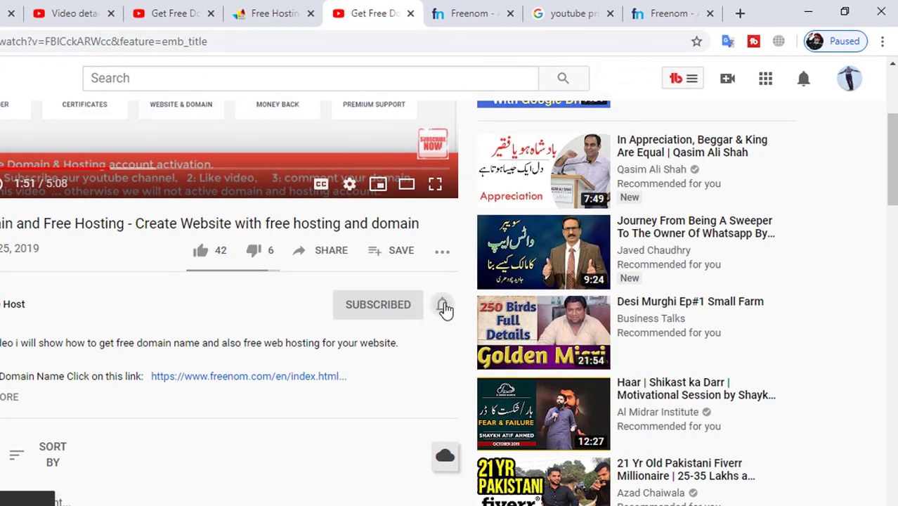
left_click(444, 309)
left_click(465, 341)
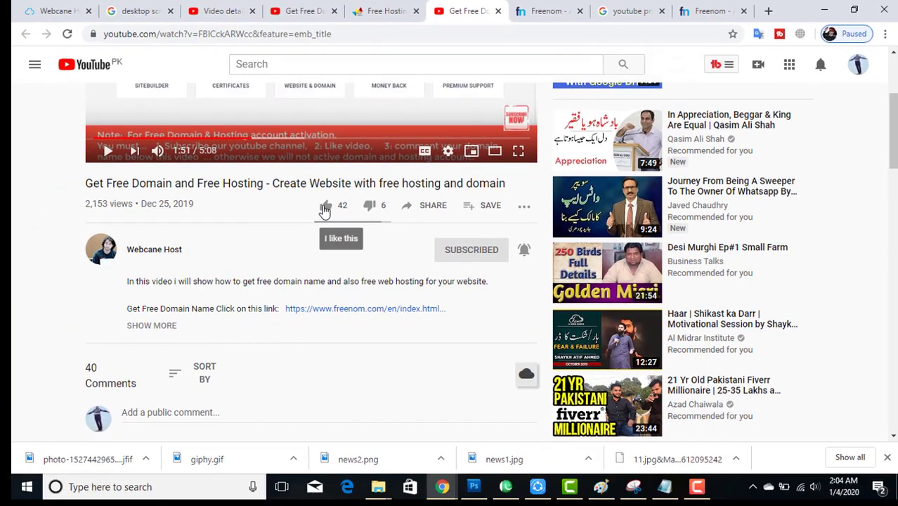
left_click(324, 208)
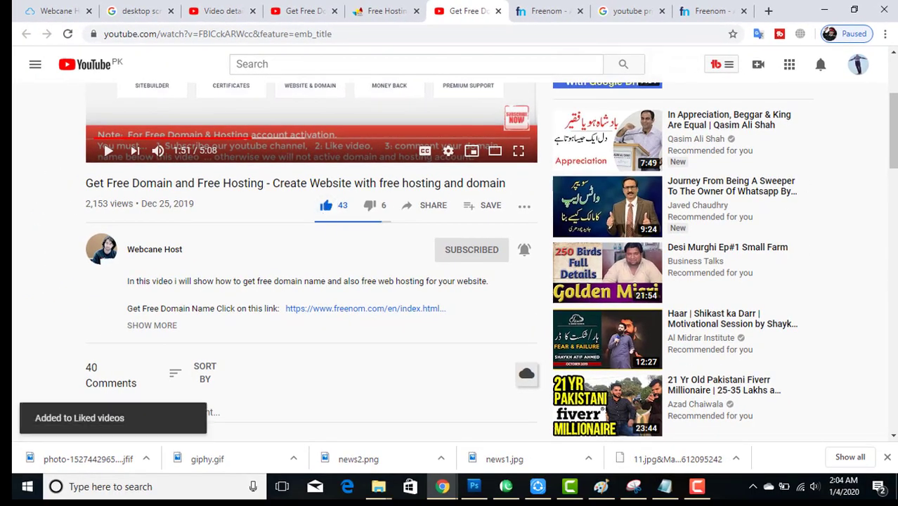
left_click(379, 11)
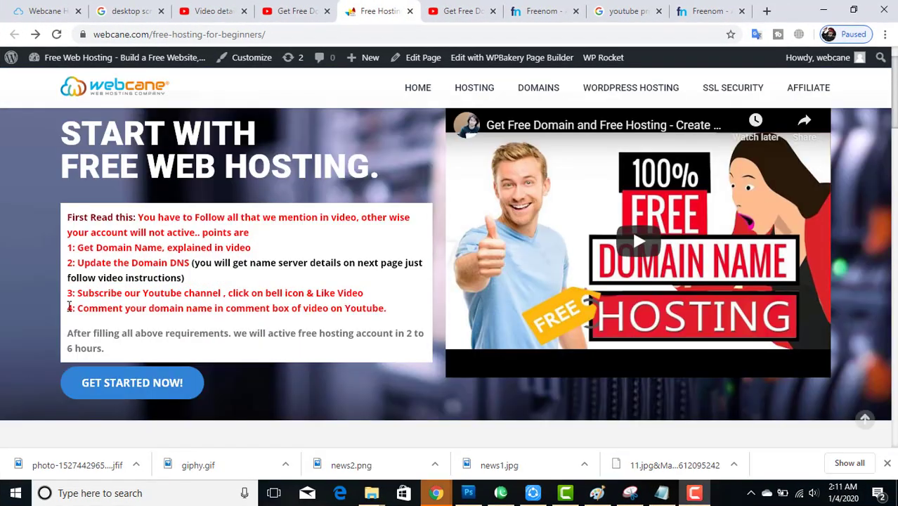
Step: Review requirement 4 about commenting the domain and start the free hosting sign-up
left_click_drag(68, 308, 376, 309)
left_click(395, 313)
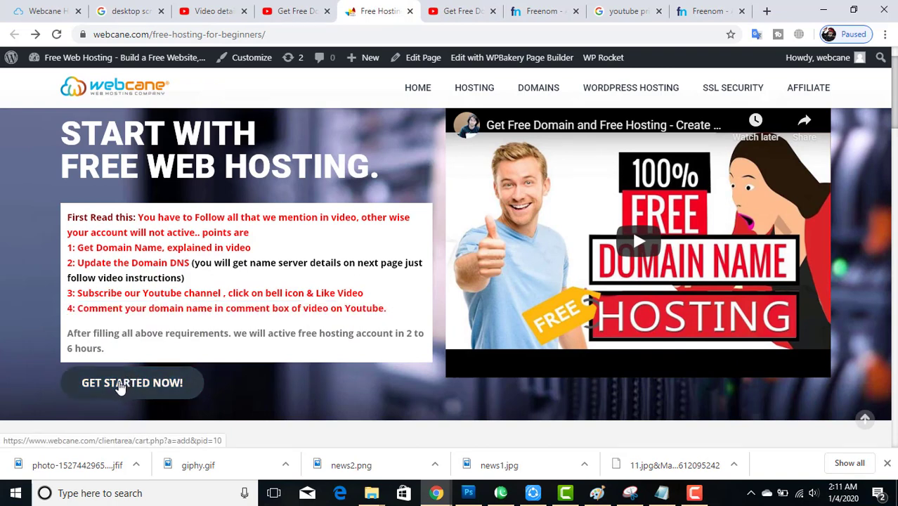
left_click(121, 386)
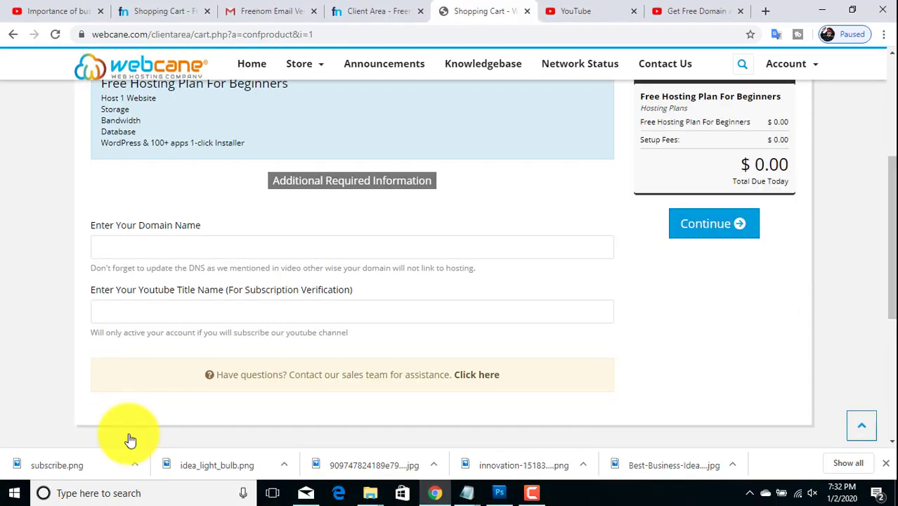
left_click_drag(205, 224, 80, 220)
left_click(220, 211)
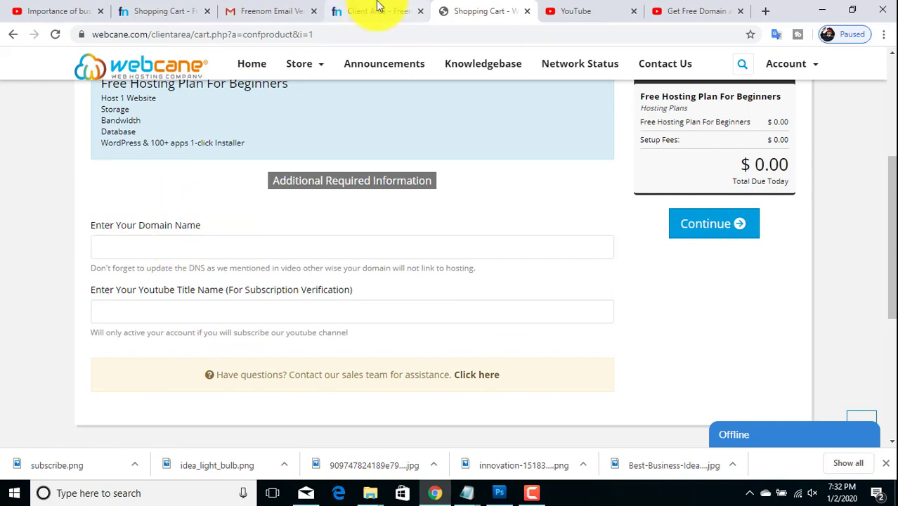
Step: Copy braintechblog.tk from Freenom and paste it into the domain name field
left_click(378, 6)
left_click(597, 132)
left_click_drag(624, 132, 413, 135)
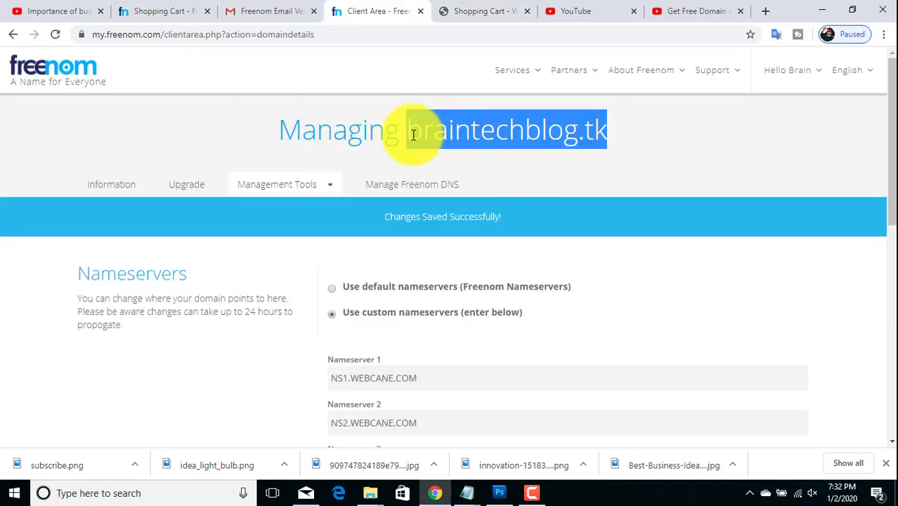
right_click(413, 135)
left_click(428, 142)
left_click(465, 10)
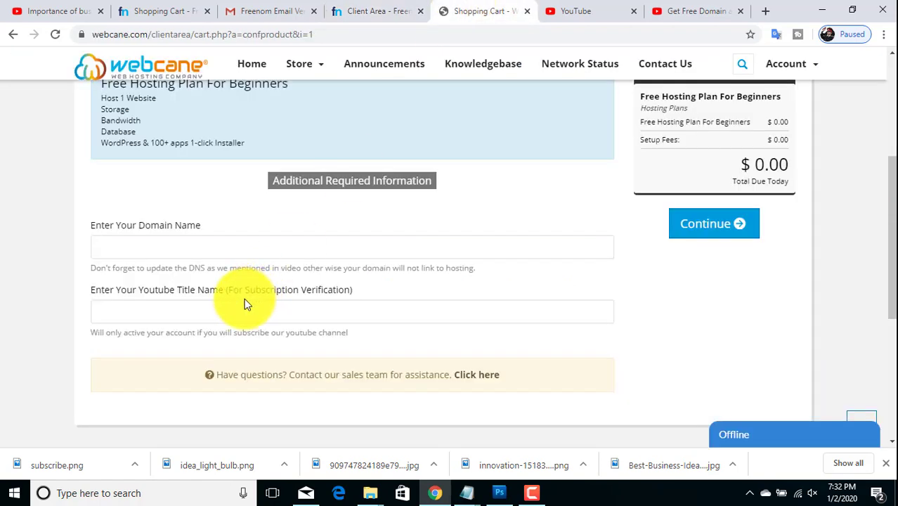
left_click(239, 247)
key("ctrl+v")
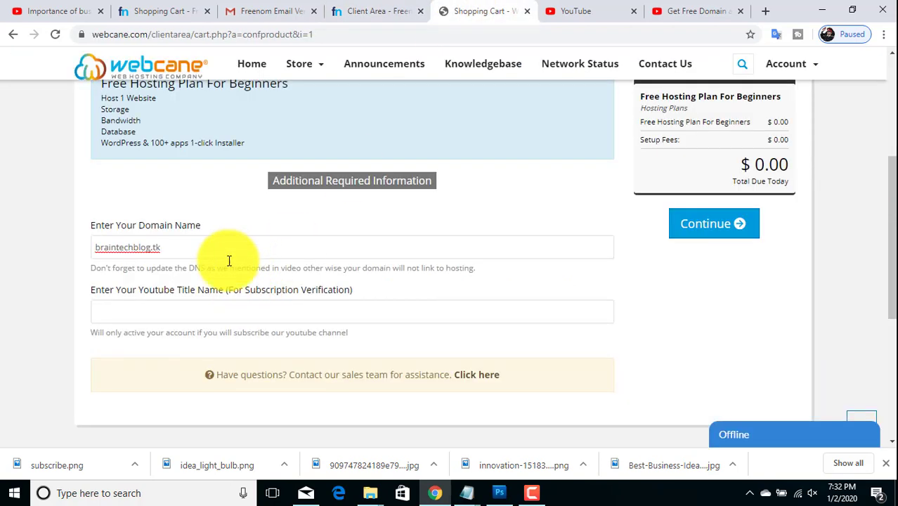
Step: Copy the YouTube channel name into the Youtube Title Name field and continue
left_click_drag(93, 290, 227, 295)
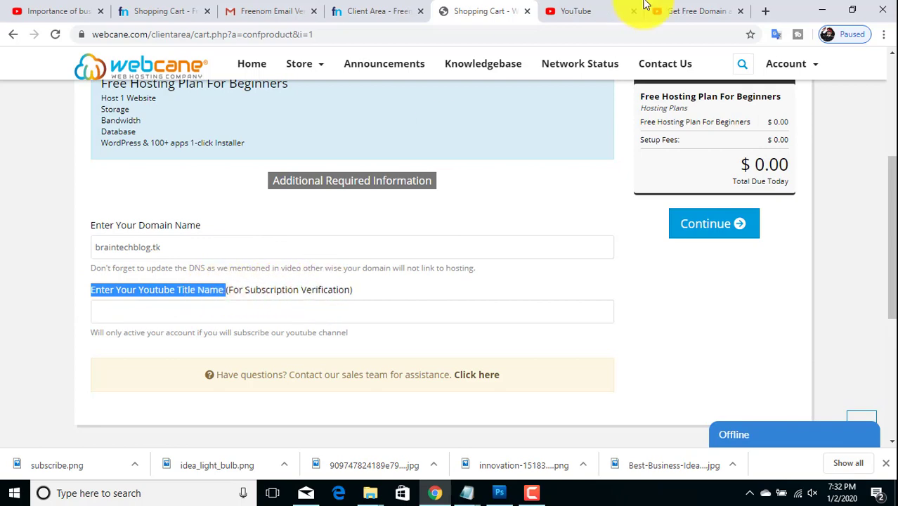
left_click(673, 9)
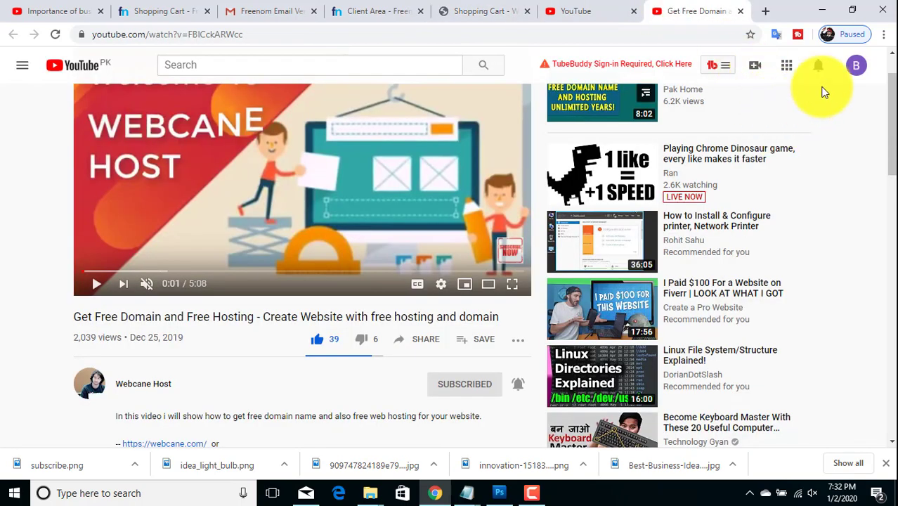
left_click(856, 68)
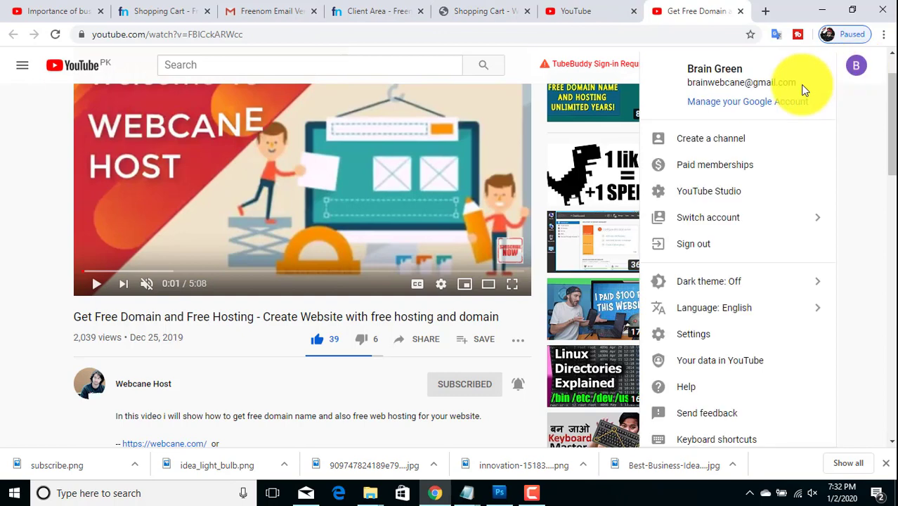
left_click_drag(745, 67, 689, 66)
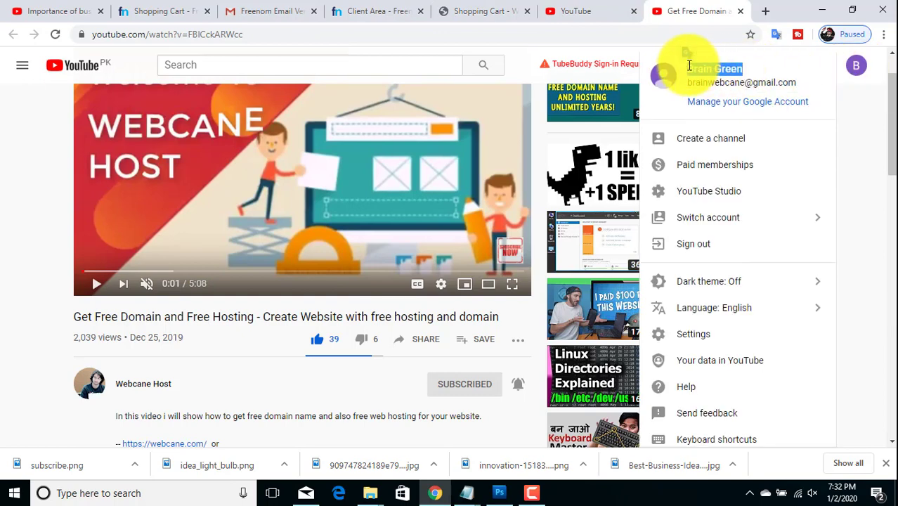
left_click(484, 11)
left_click(234, 311)
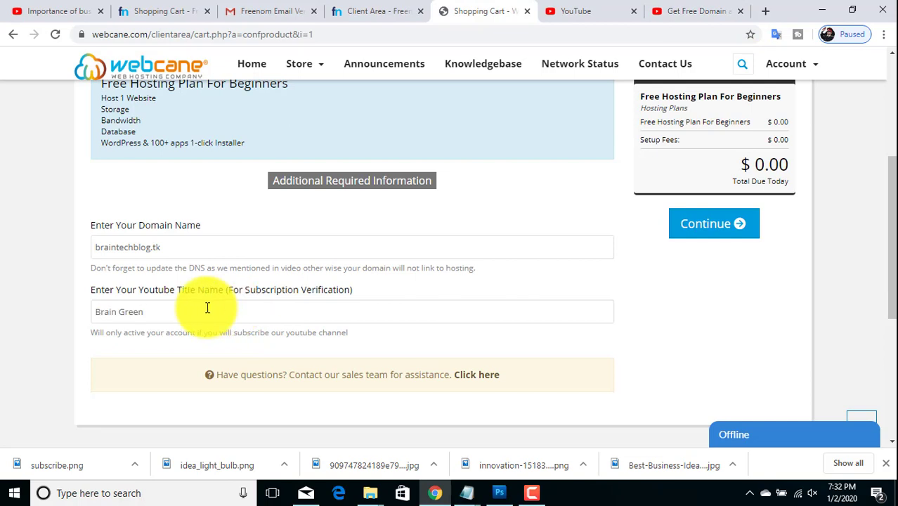
left_click_drag(88, 333, 197, 329)
scroll(457, 309, "up", 1)
left_click(715, 296)
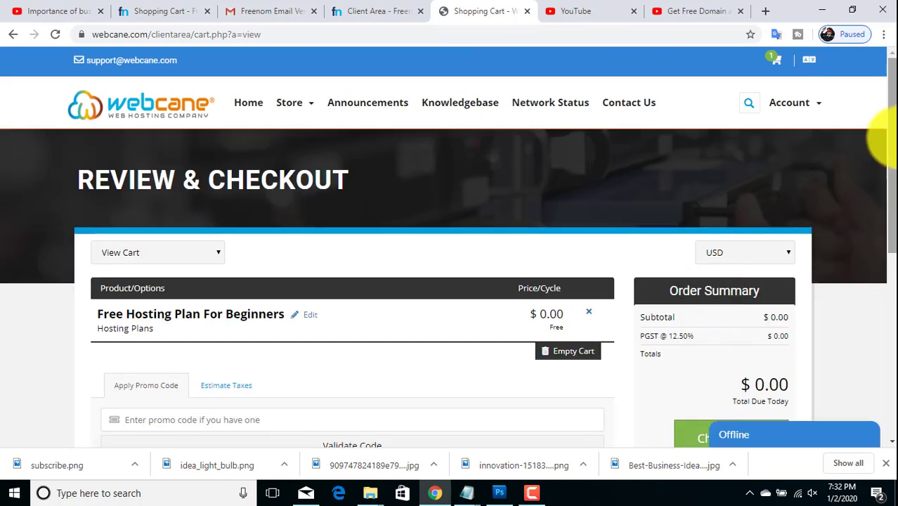
Step: Proceed to checkout and enter the last name and e-mail address
left_click_drag(879, 137, 887, 194)
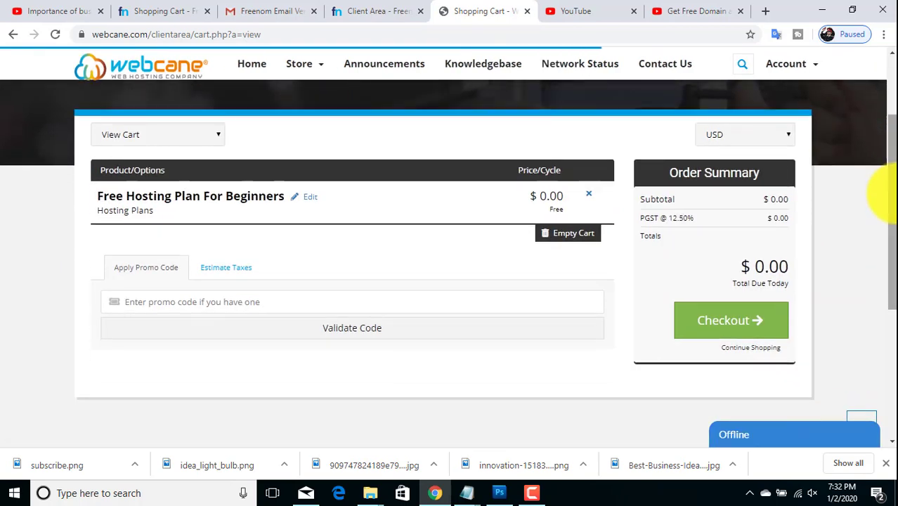
left_click(719, 320)
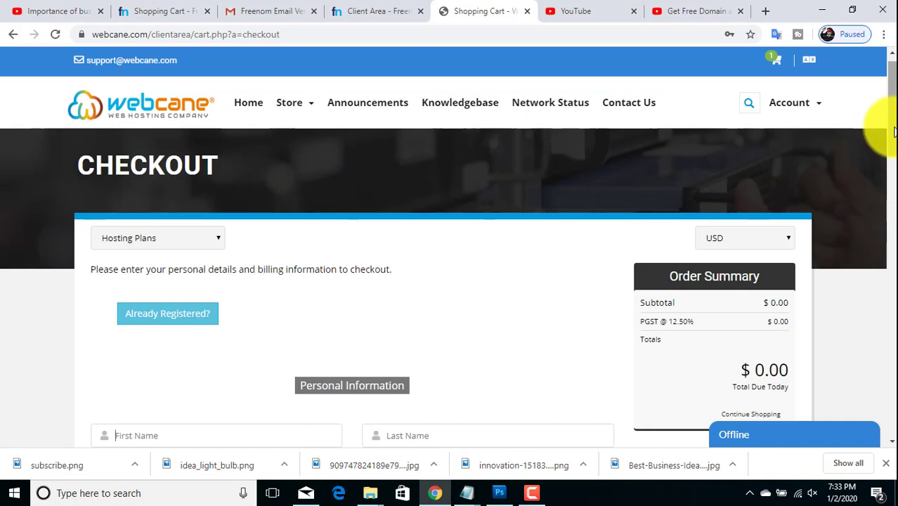
left_click_drag(887, 125, 889, 199)
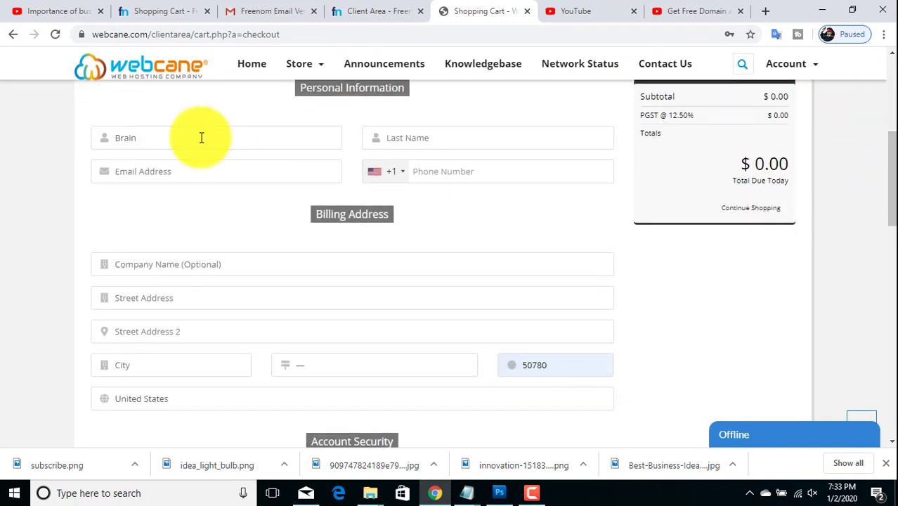
left_click(426, 135)
key("Return")
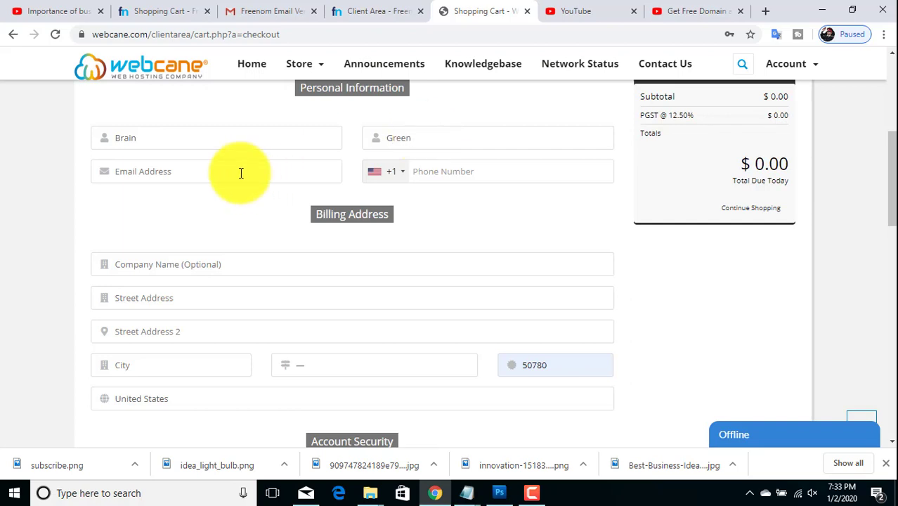
left_click(240, 173)
Step: Set the phone country code to Canada, company 'Brain Tech Blog', and the street address
left_click(404, 179)
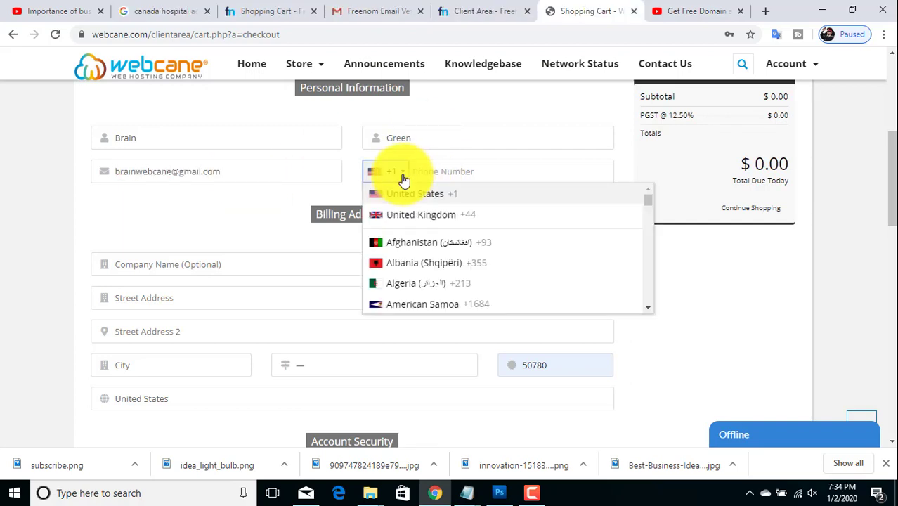
key("c")
left_click(415, 291)
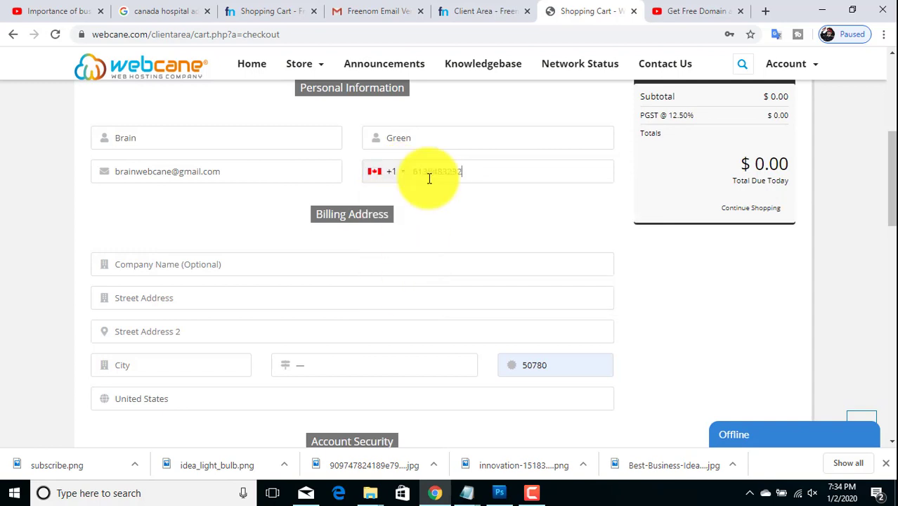
left_click(248, 264)
type("Brain")
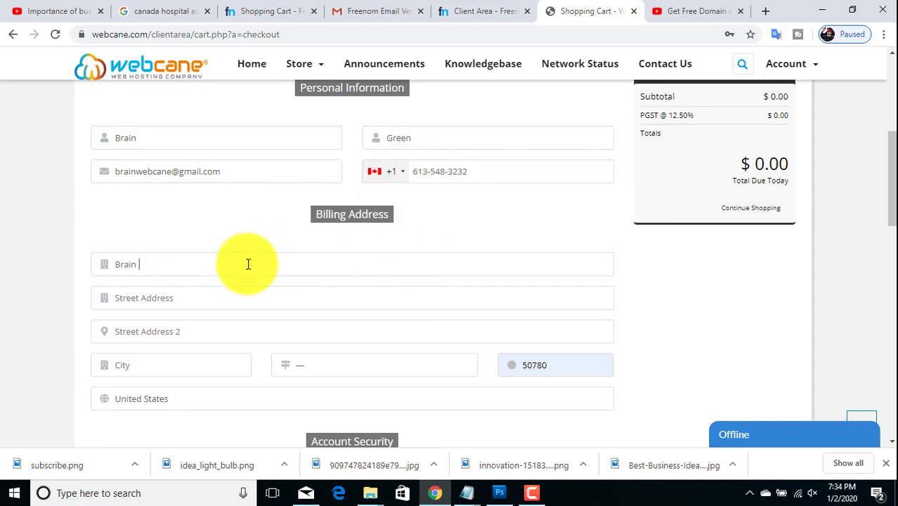
type(" Tech Blog")
left_click(224, 294)
key("ctrl+v")
Step: Enter the city, choose Canada and the province, then complete the order
left_click(168, 363)
type("Kingston")
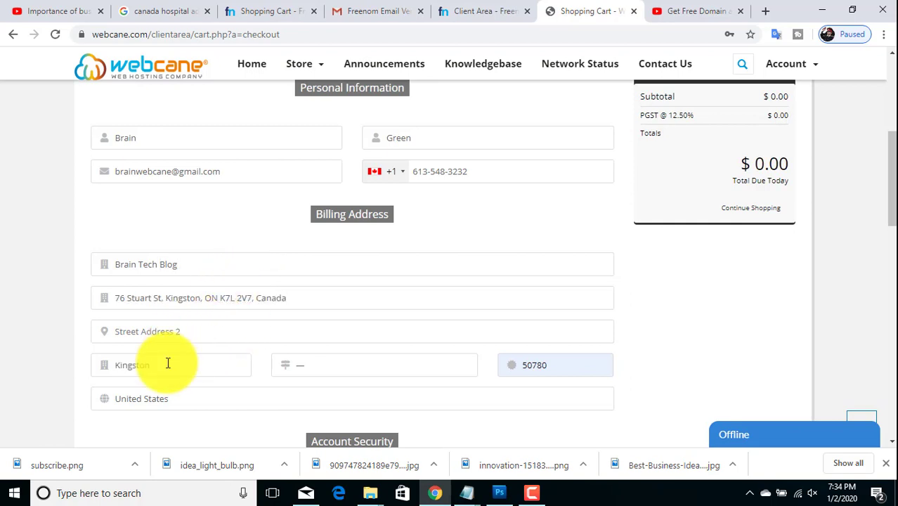
left_click(364, 398)
key("c")
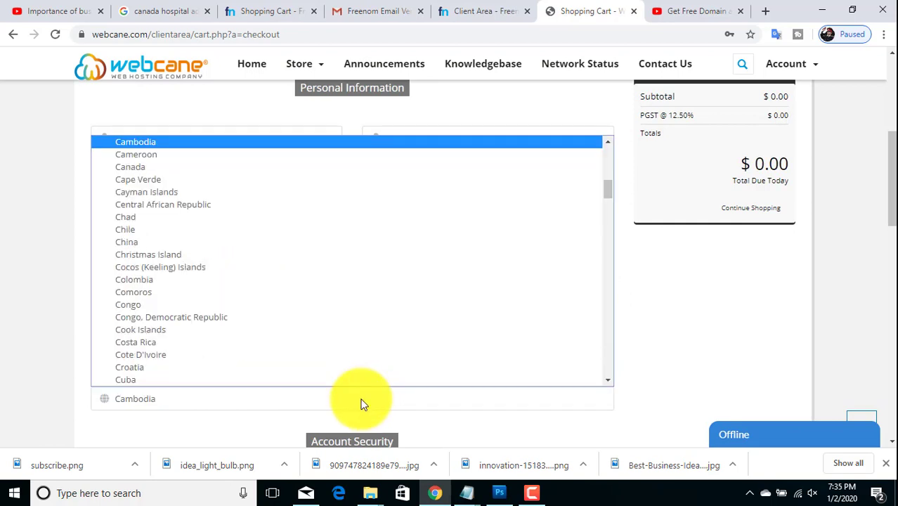
key("a")
key("n")
key("Return")
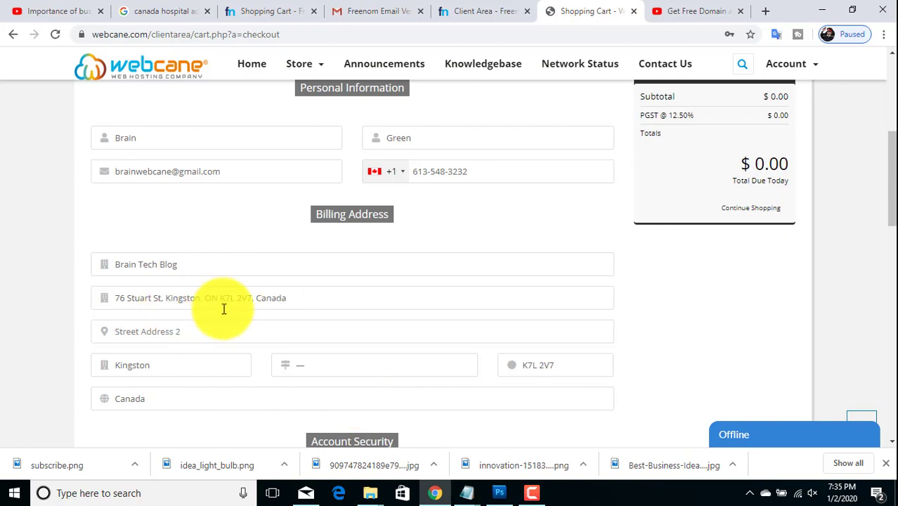
left_click(320, 365)
left_click(345, 372)
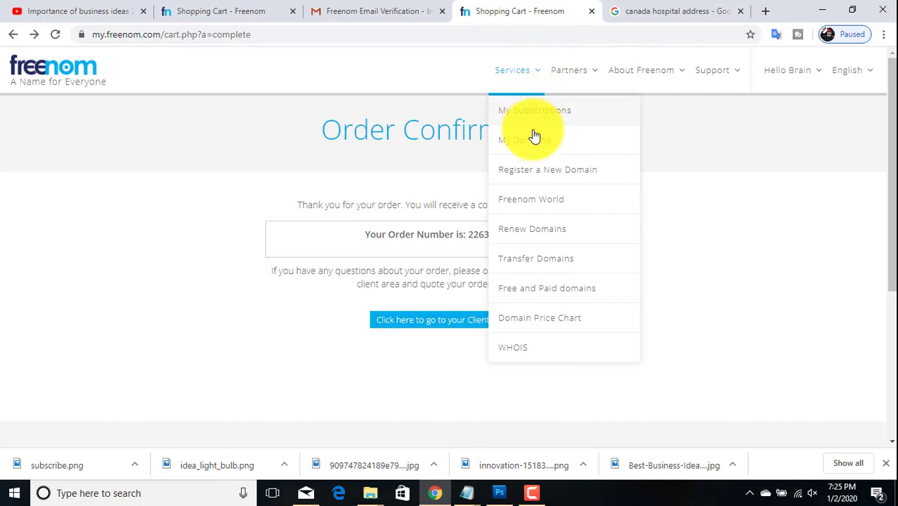
Step: Open the Manage Domain page for braintechblog.tk from the My Domains list
left_click(528, 140)
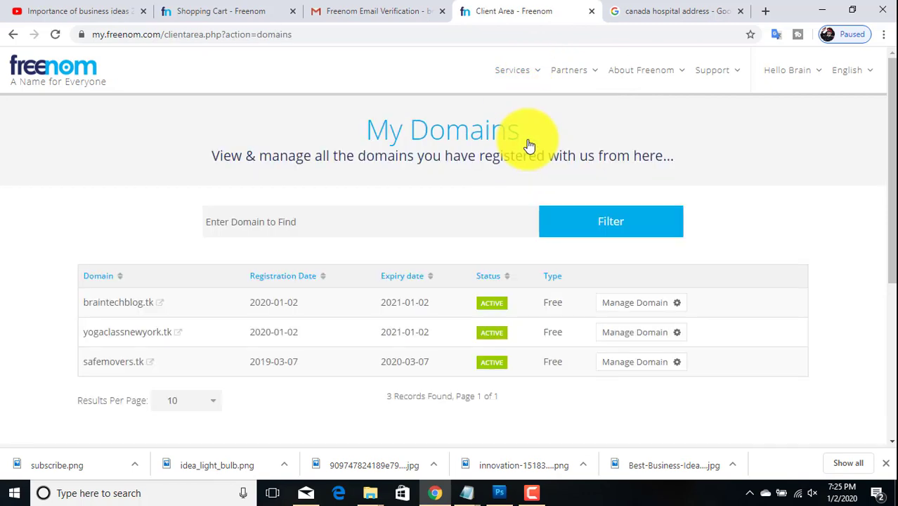
scroll(88, 222, "down", 1)
left_click_drag(79, 222, 154, 220)
key("ctrl+c")
left_click(532, 323)
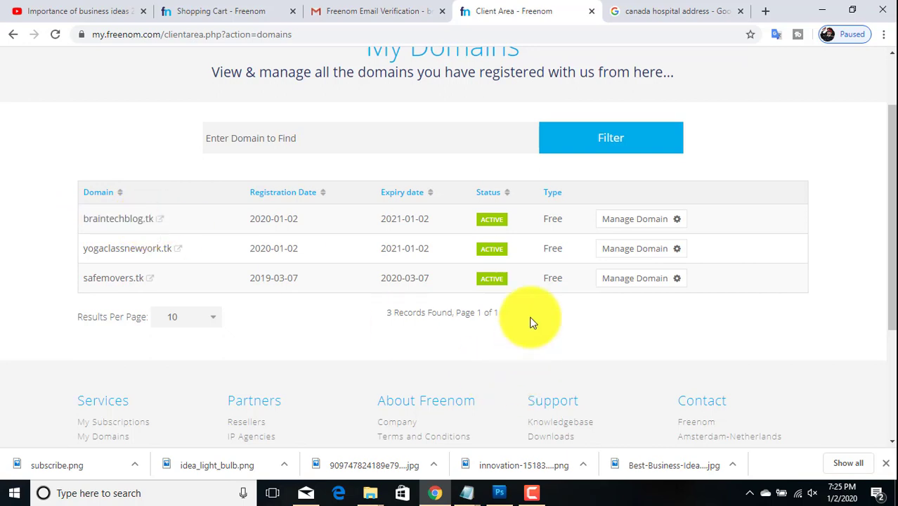
left_click(642, 222)
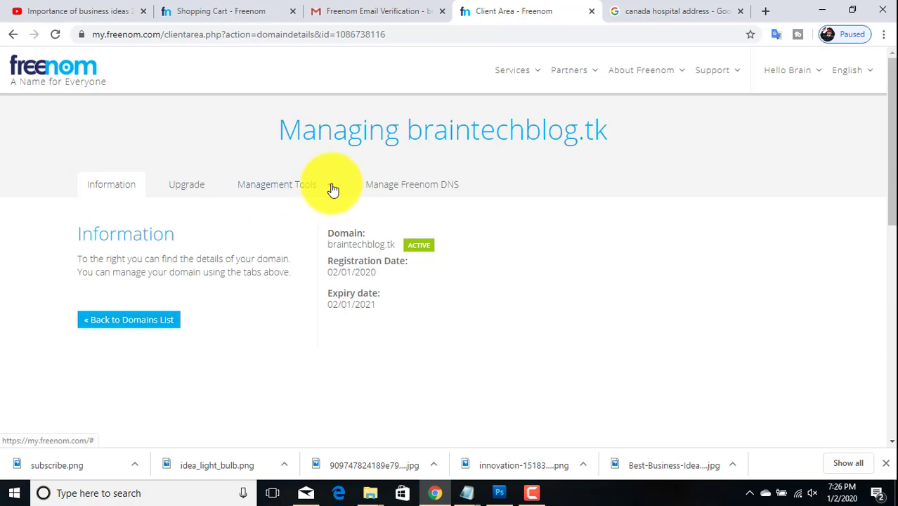
Step: Select Use custom nameservers under Management Tools > Nameservers for braintechblog.tk
left_click(333, 190)
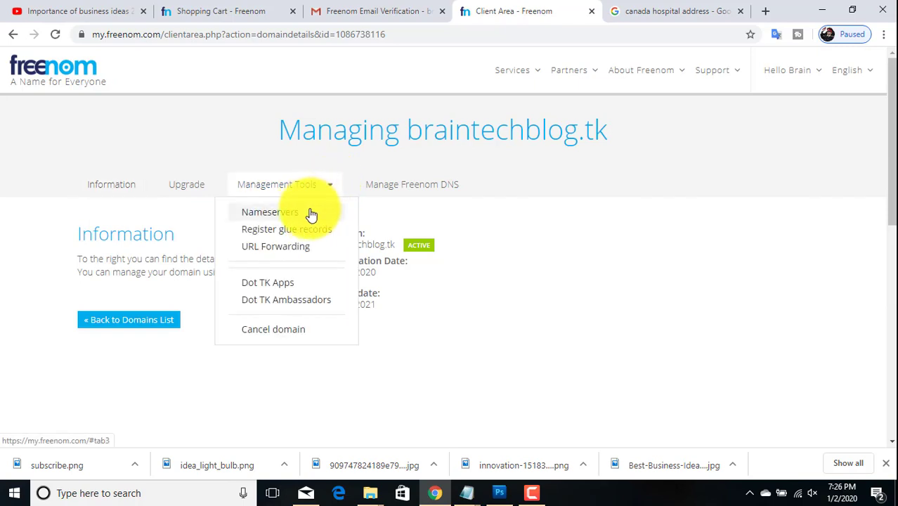
left_click(280, 214)
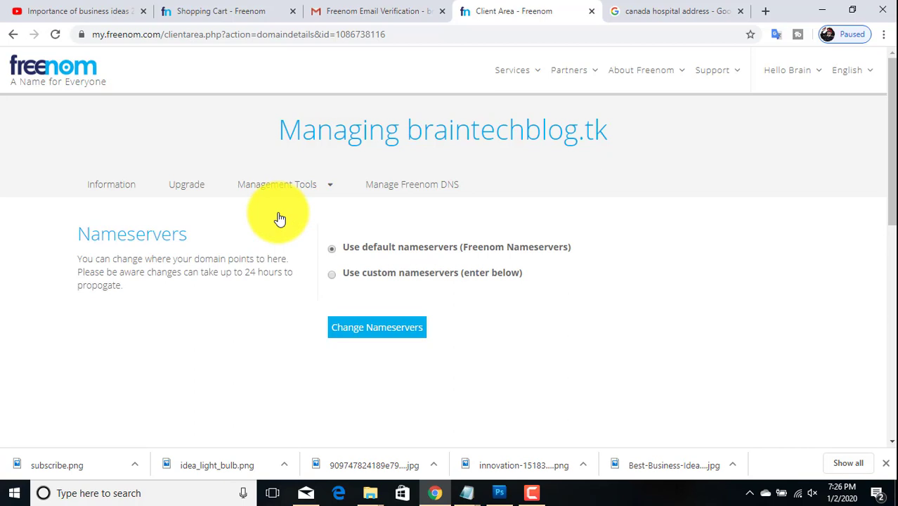
left_click(333, 273)
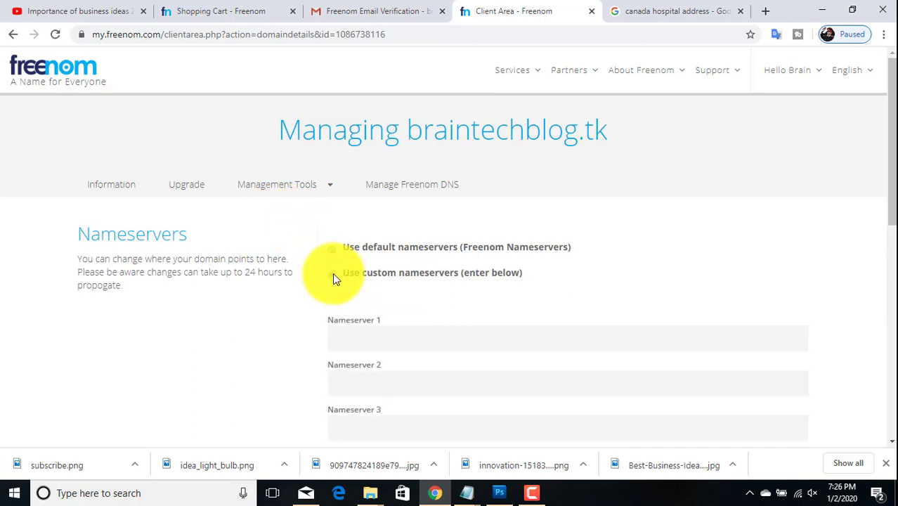
Step: Enter ns1.webcane.com and ns2.webcane.com as Nameservers 1 and 2, fixing the typo, and save
left_click_drag(892, 205, 882, 261)
left_click(474, 187)
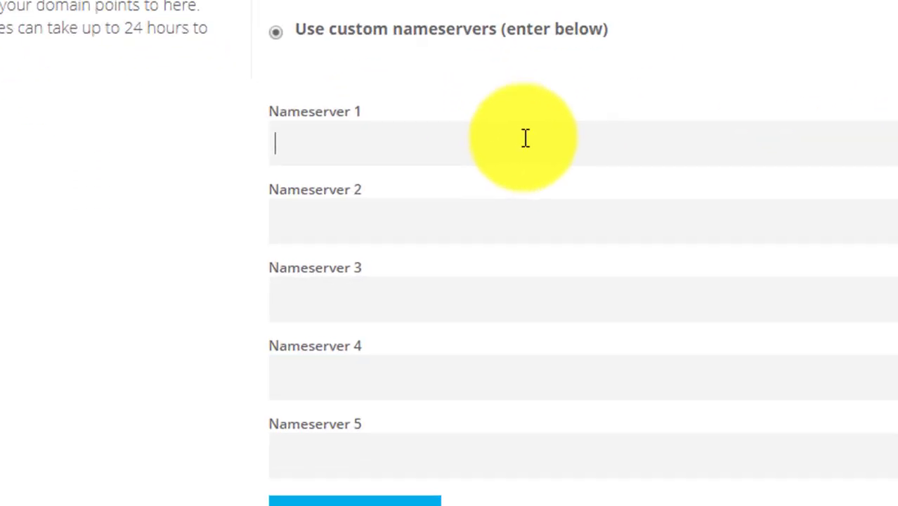
type("ns1")
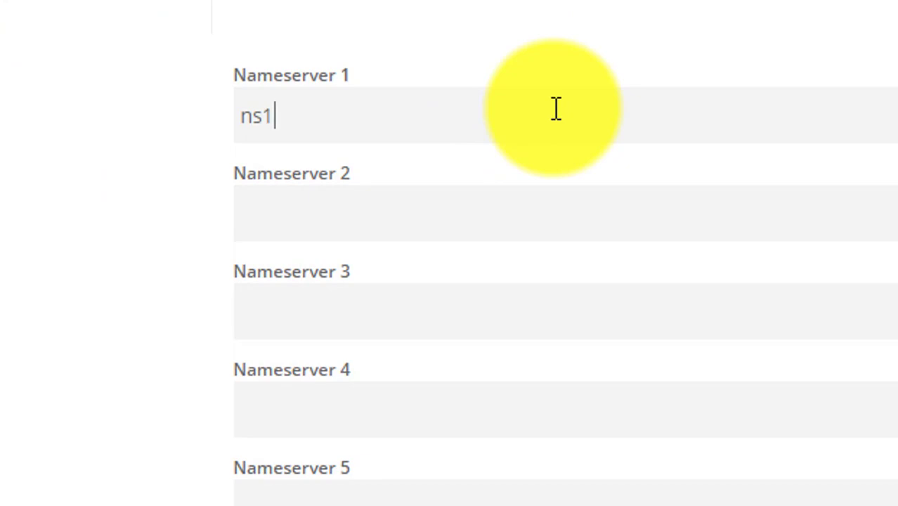
type(".web")
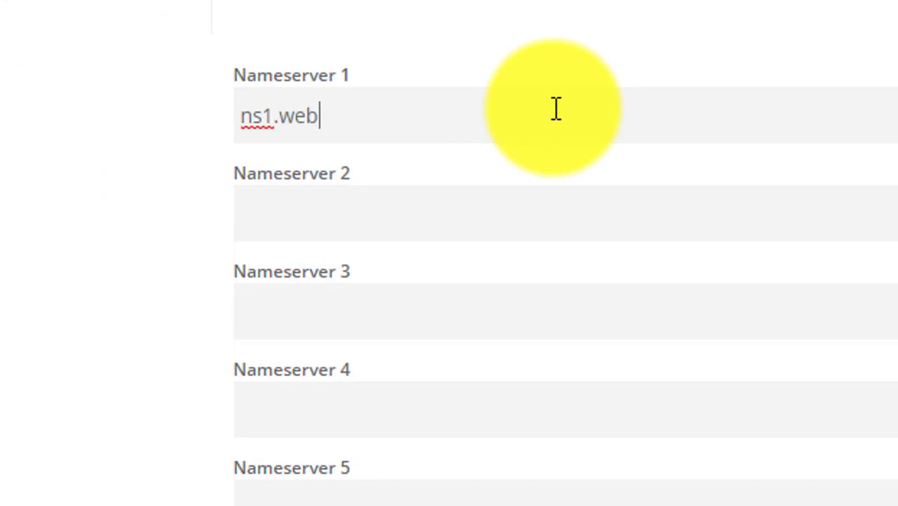
type("cane.com")
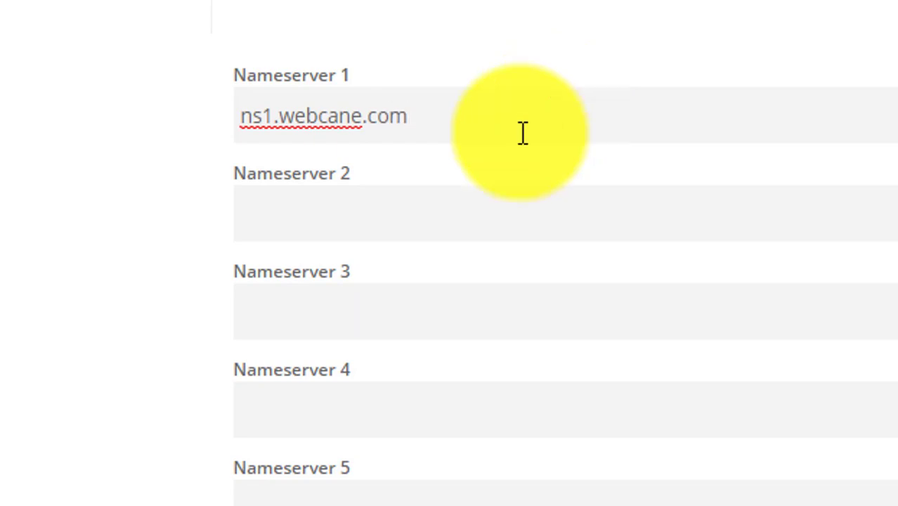
left_click(440, 204)
type("ns2.")
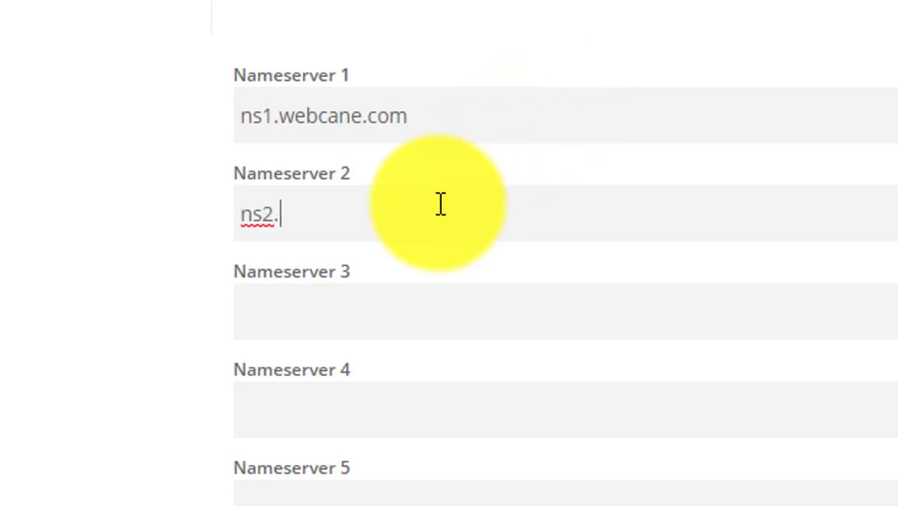
type("weca")
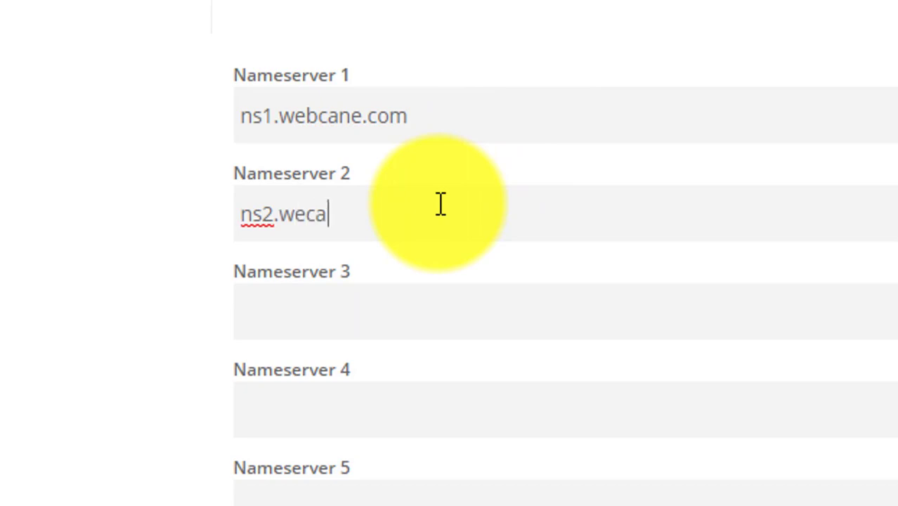
type("ne.com")
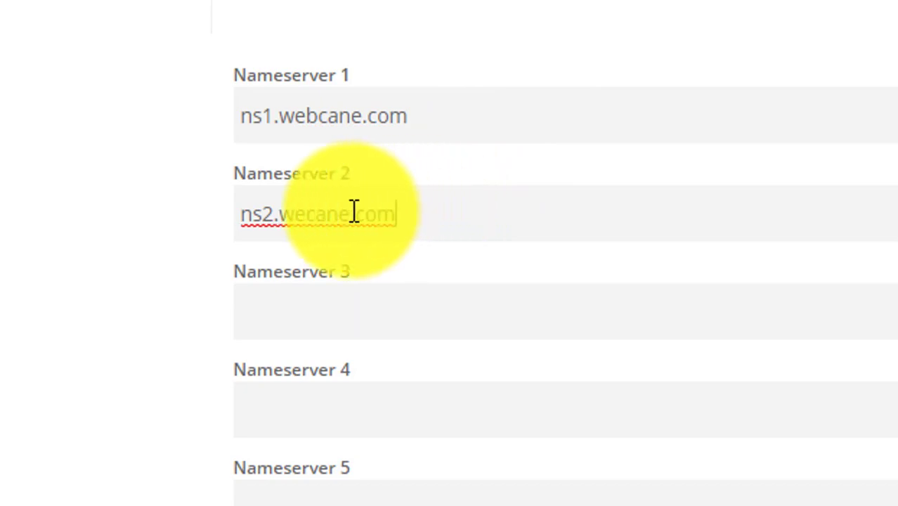
left_click(309, 214)
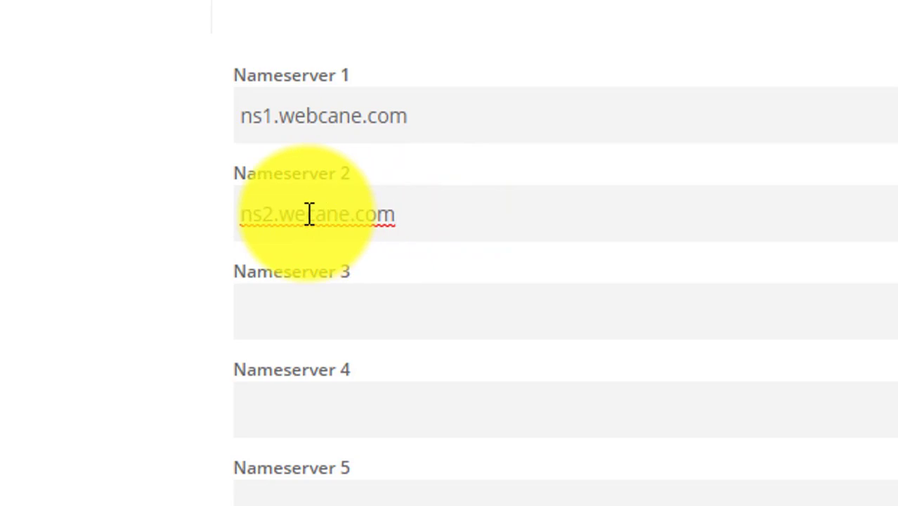
type("b")
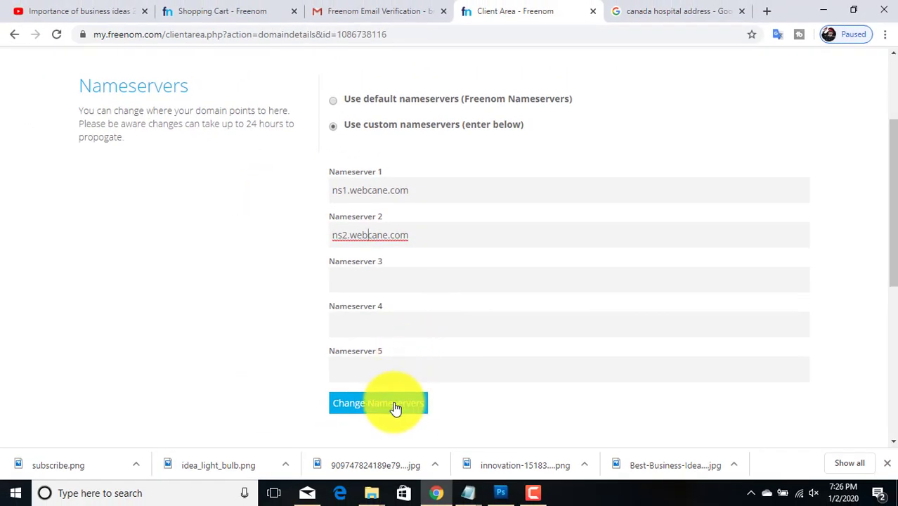
left_click(395, 407)
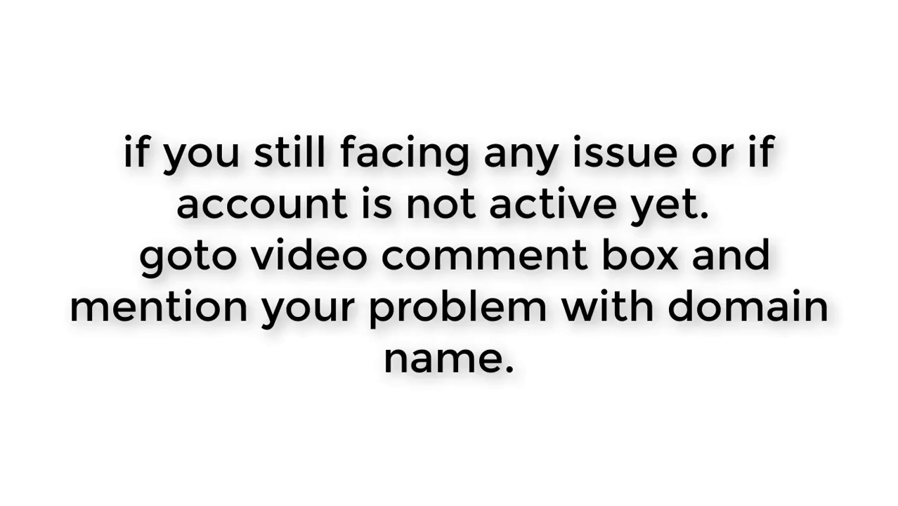
Step: Post the comment 'active my free domain nand free hosting plan for braintechblog.tk'
type("active ")
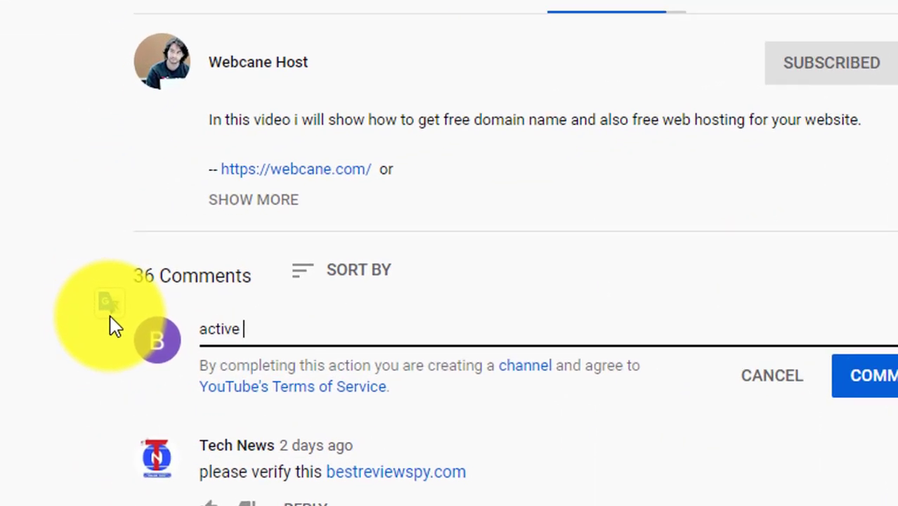
type("my free domain n")
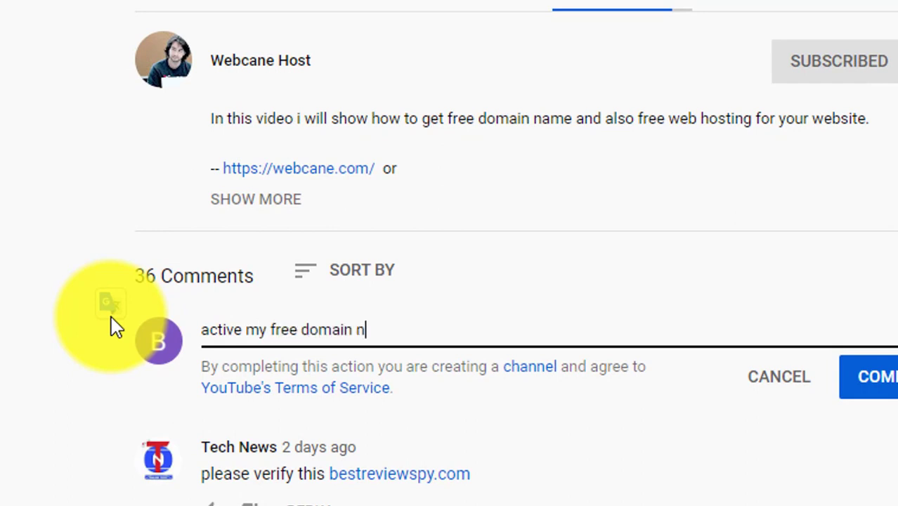
type("and free hosti")
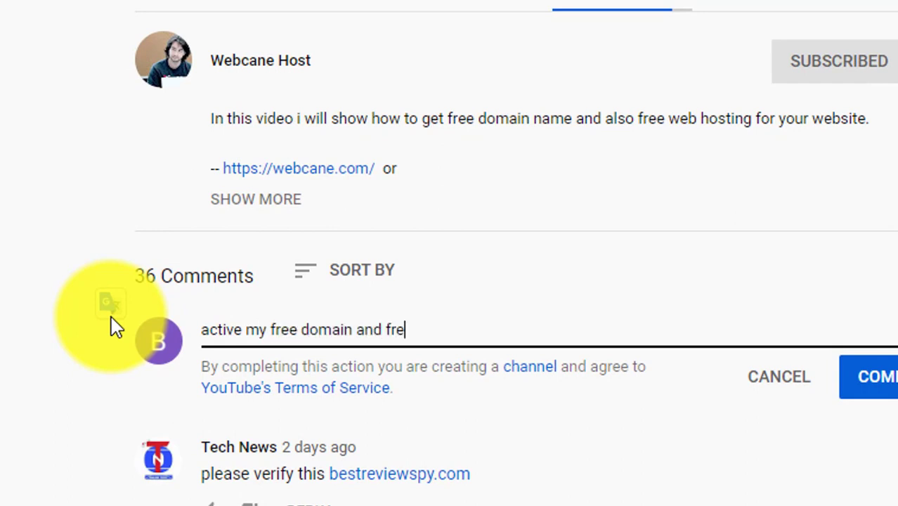
type("ng plan for")
key("ctrl+v")
left_click_drag(639, 330, 528, 330)
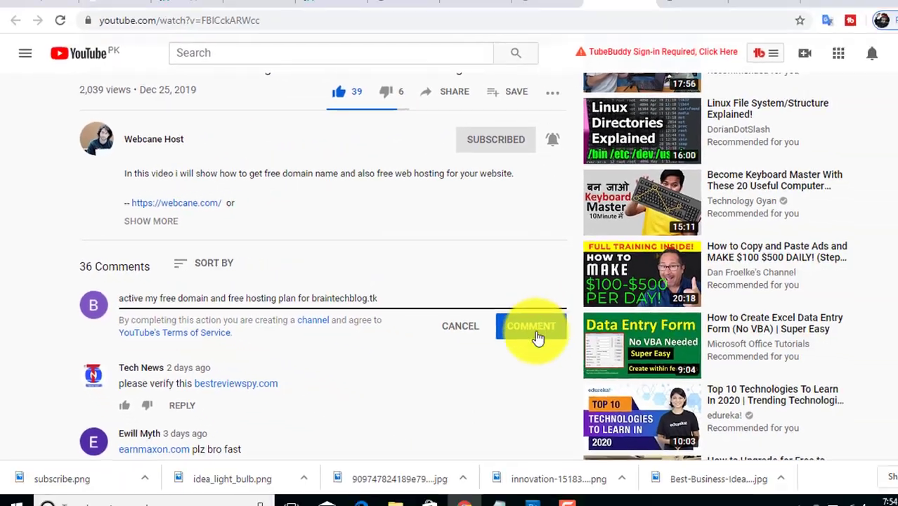
left_click(872, 377)
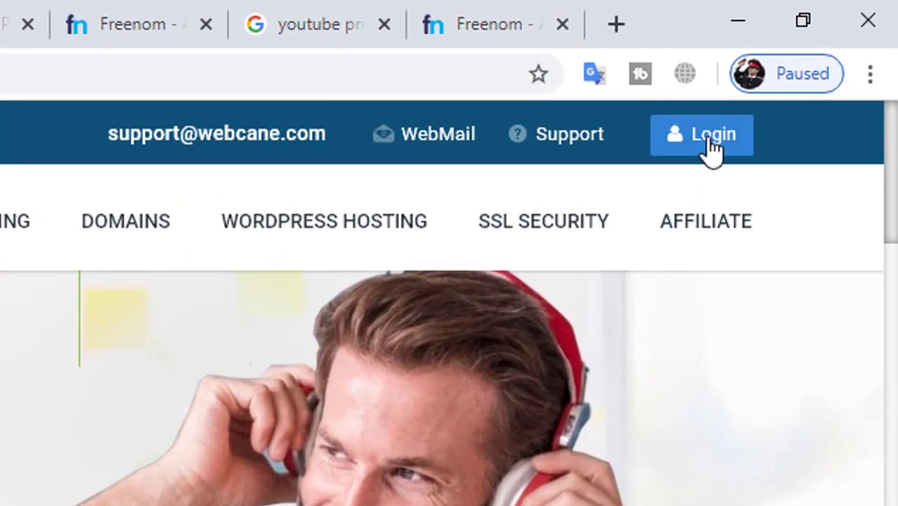
Step: Sign in to the Webcane client area with the account e-mail and password
left_click(811, 71)
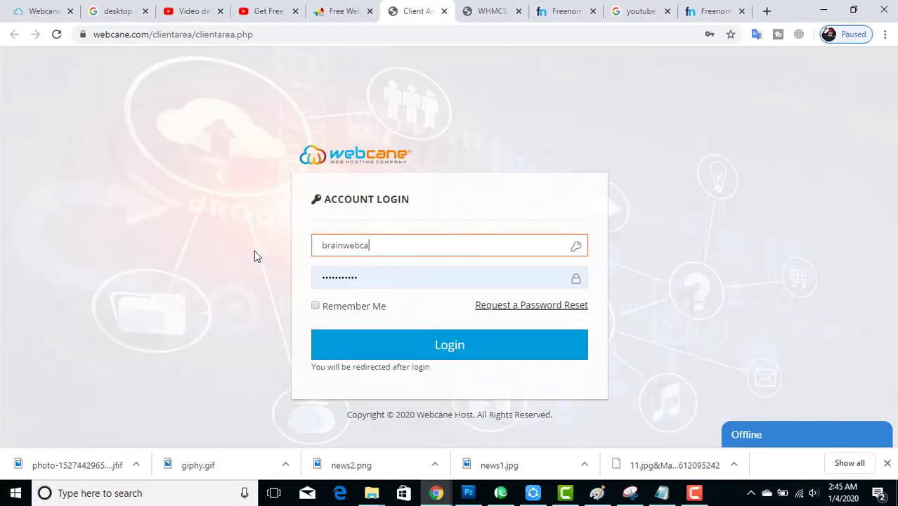
type("@gmail.com")
key("Tab")
type("5")
key("BackSpace")
type("5")
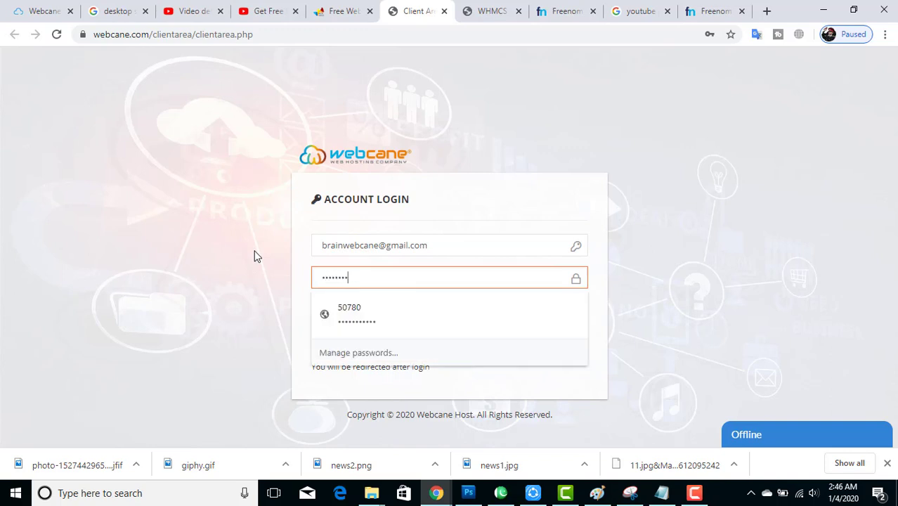
key("Return")
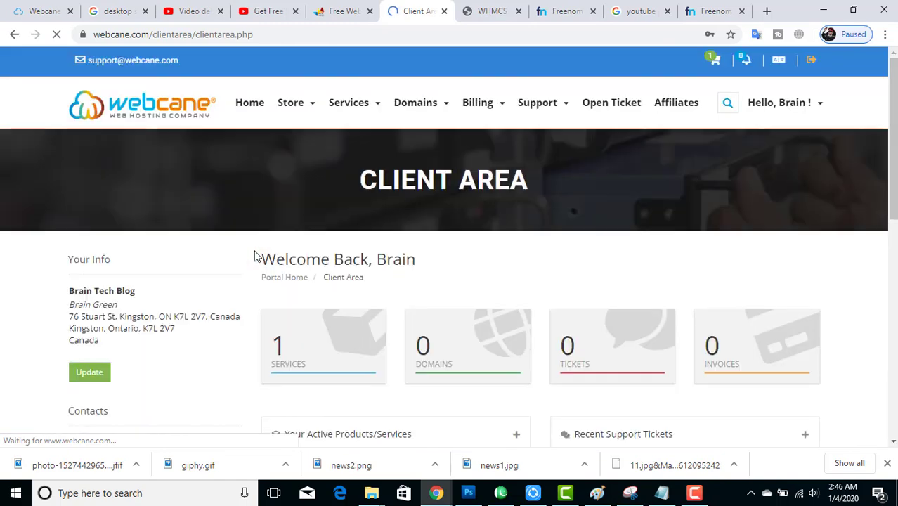
Step: Open cPanel from the Free Hosting Plan for braintechblog.tk under Services
left_click(303, 353)
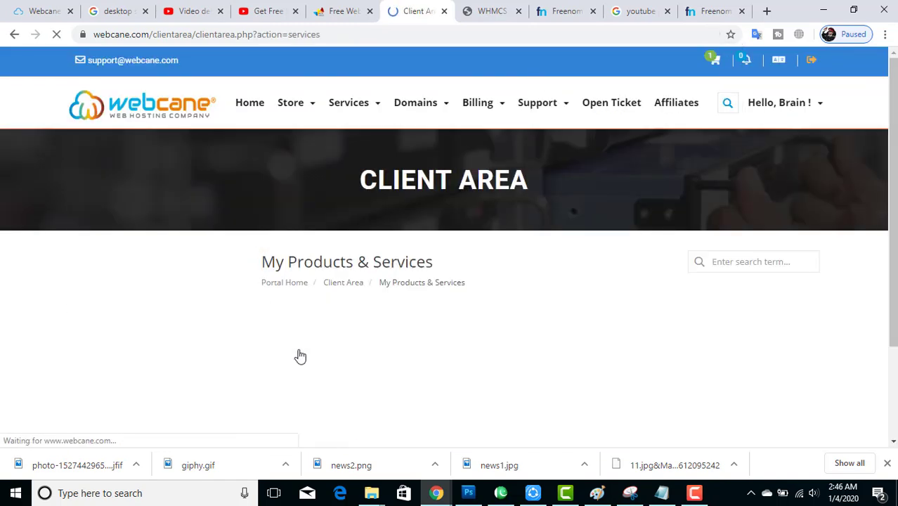
double_click(749, 398)
left_click(406, 396)
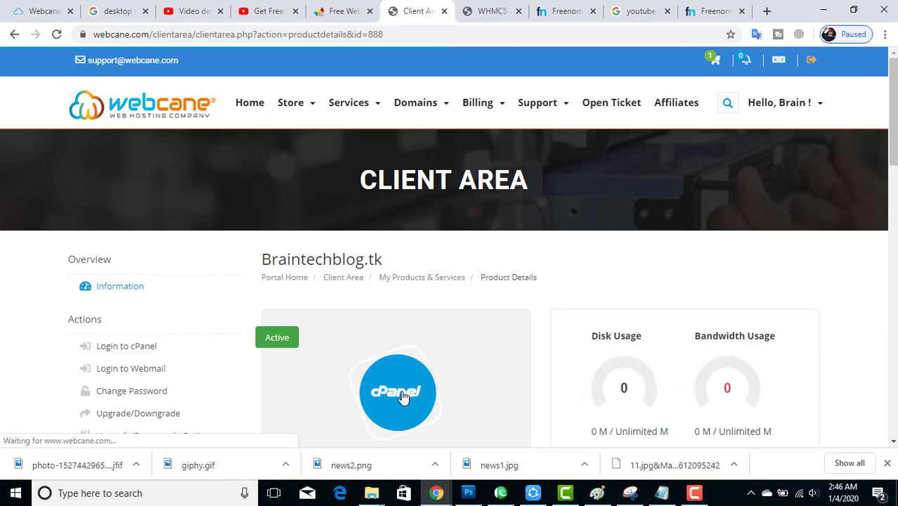
left_click(138, 351)
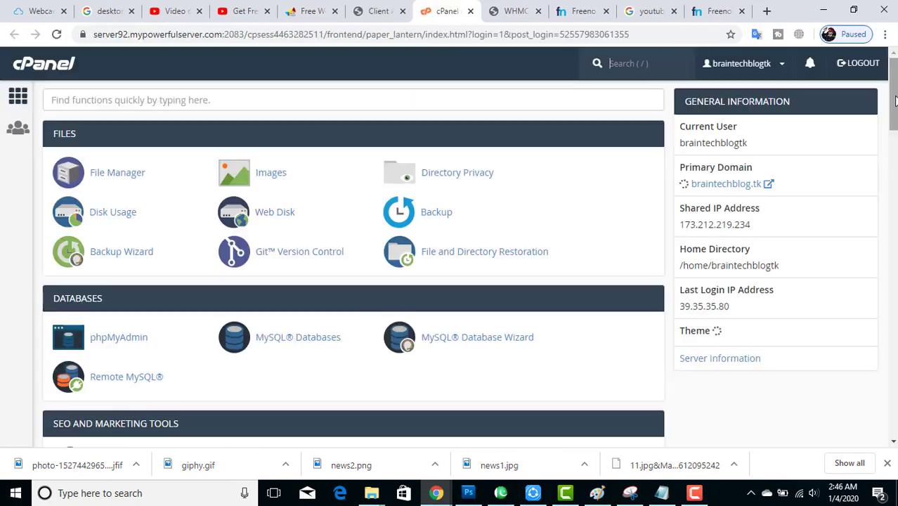
left_click_drag(896, 102, 895, 102)
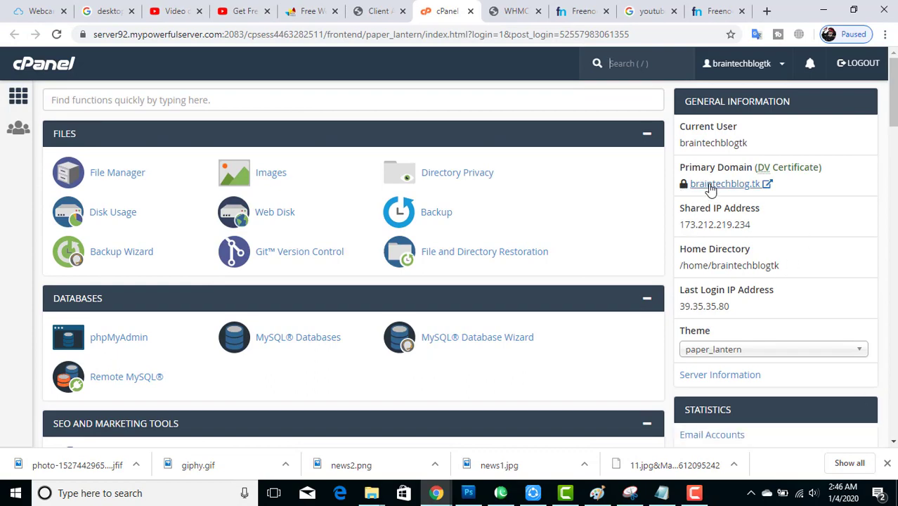
Step: Open braintechblog.tk from cPanel's Primary Domain link to view the Webcane welcome page
left_click(716, 189)
left_click_drag(893, 141, 893, 141)
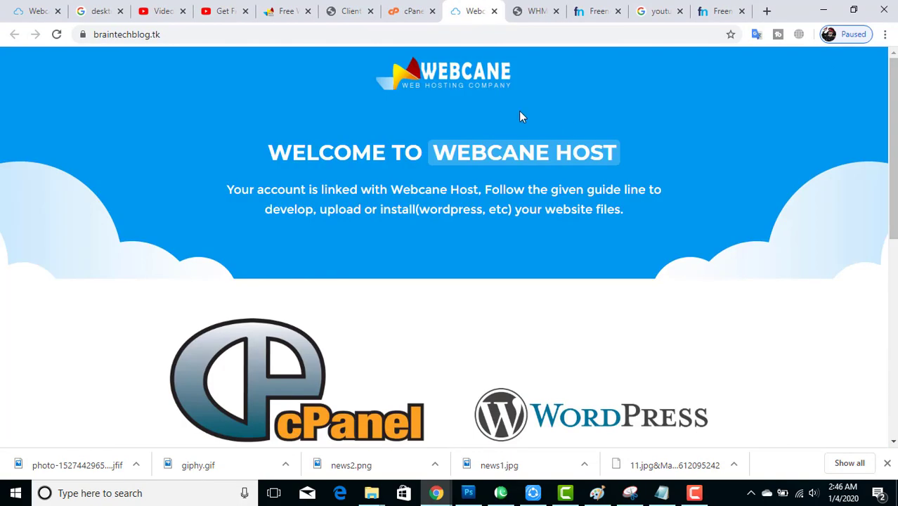
left_click_drag(323, 150, 623, 180)
left_click(628, 196)
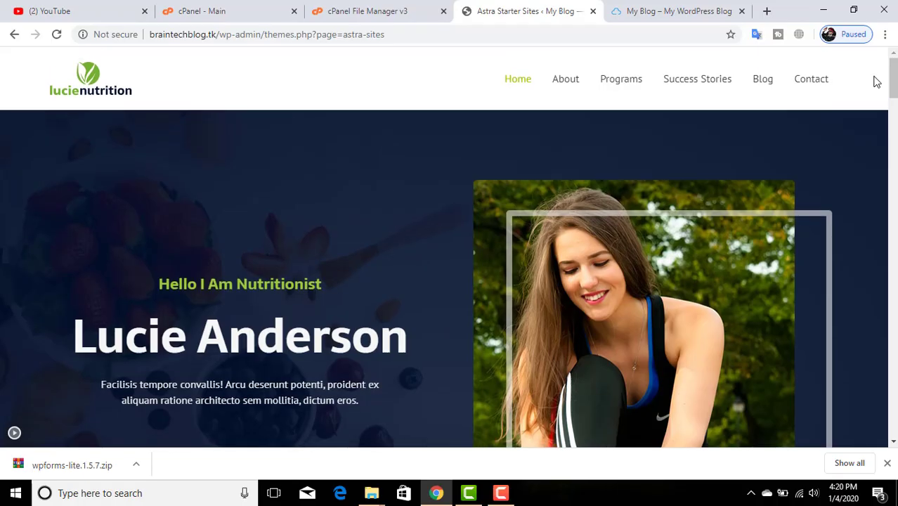
scroll(877, 82, "down", 12)
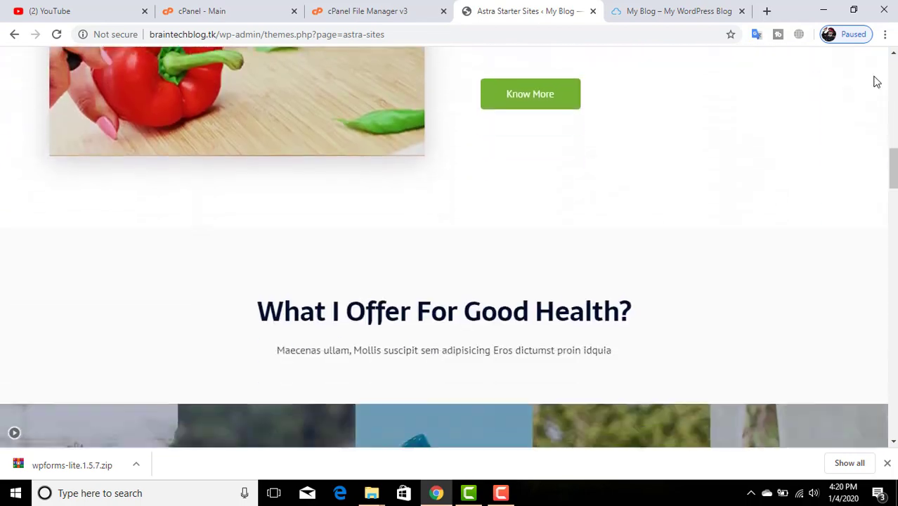
scroll(876, 82, "down", 15)
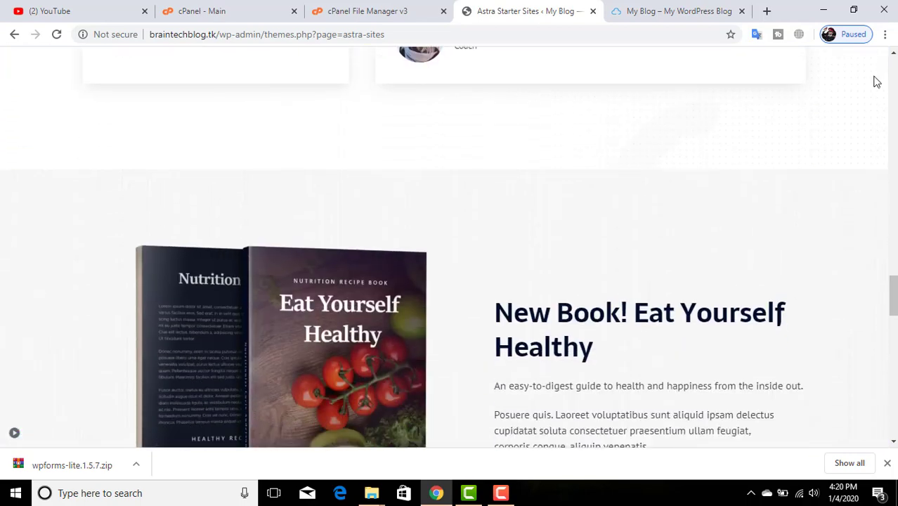
scroll(876, 82, "down", 15)
scroll(876, 83, "up", 10)
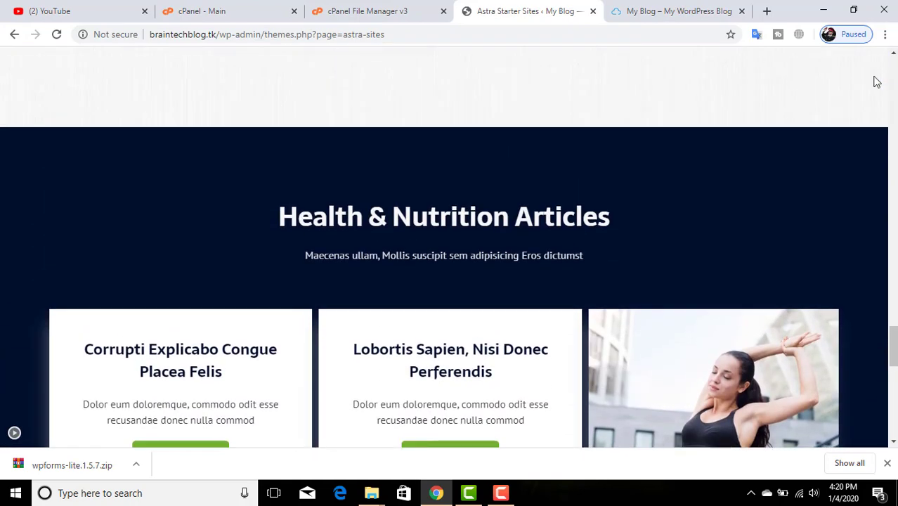